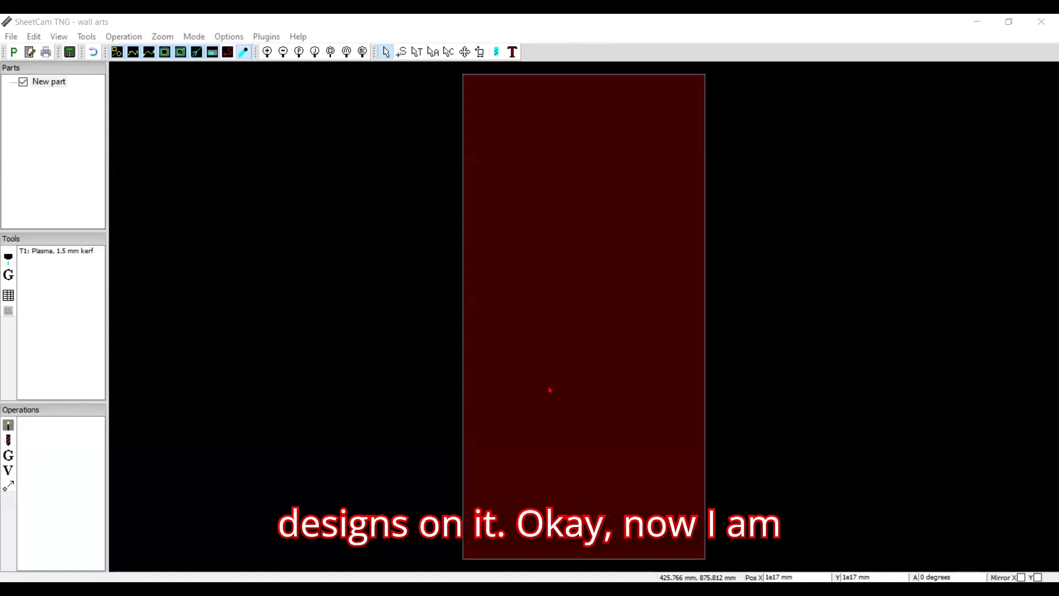
Import the drawing wall arts.dxf from the Downloads folder.
left_click(11, 37)
left_click(69, 288)
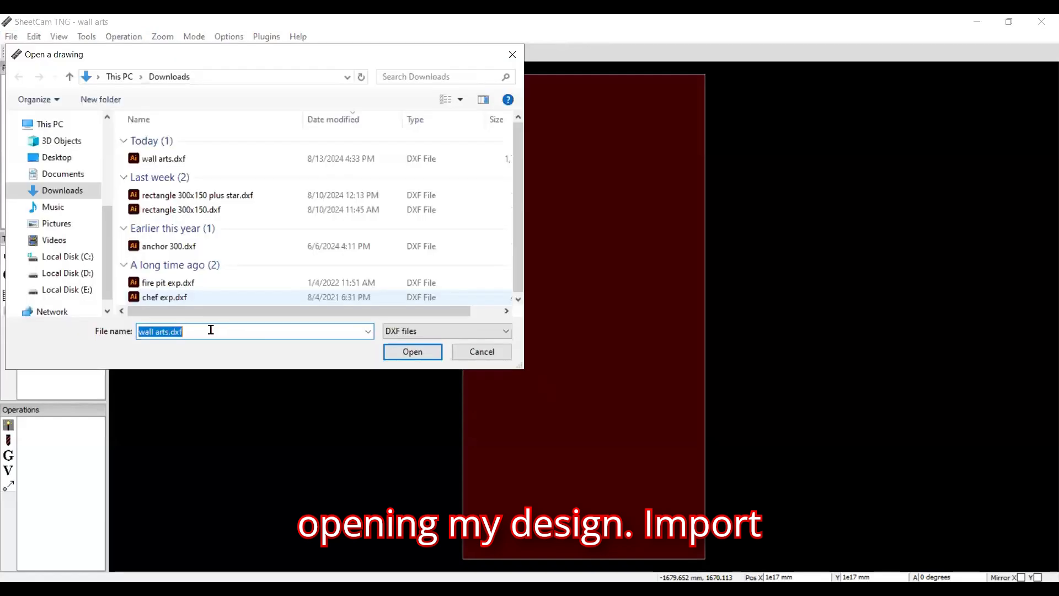
left_click(176, 160)
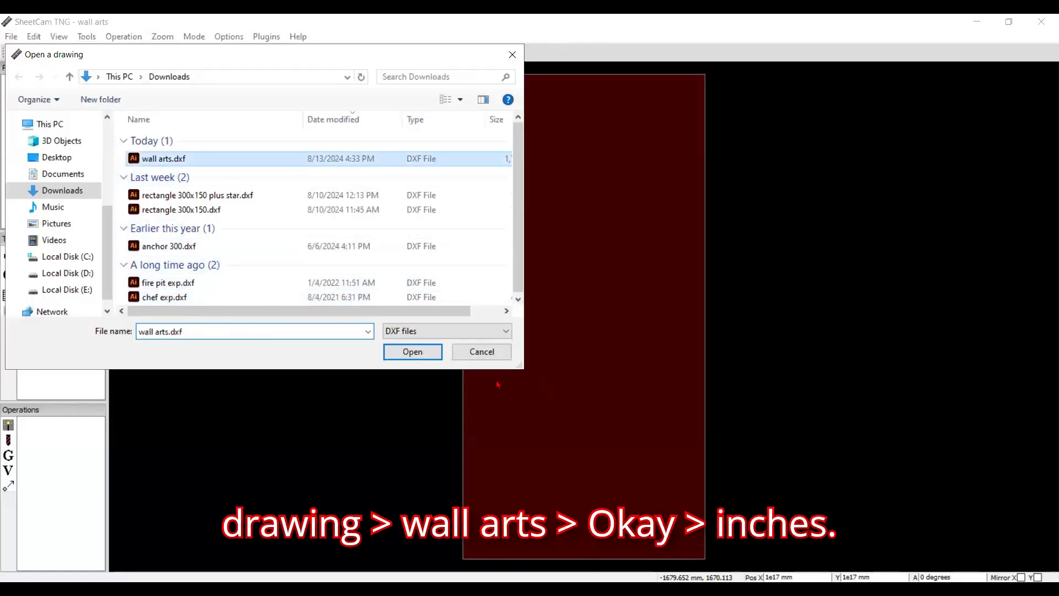
left_click(425, 351)
left_click(533, 373)
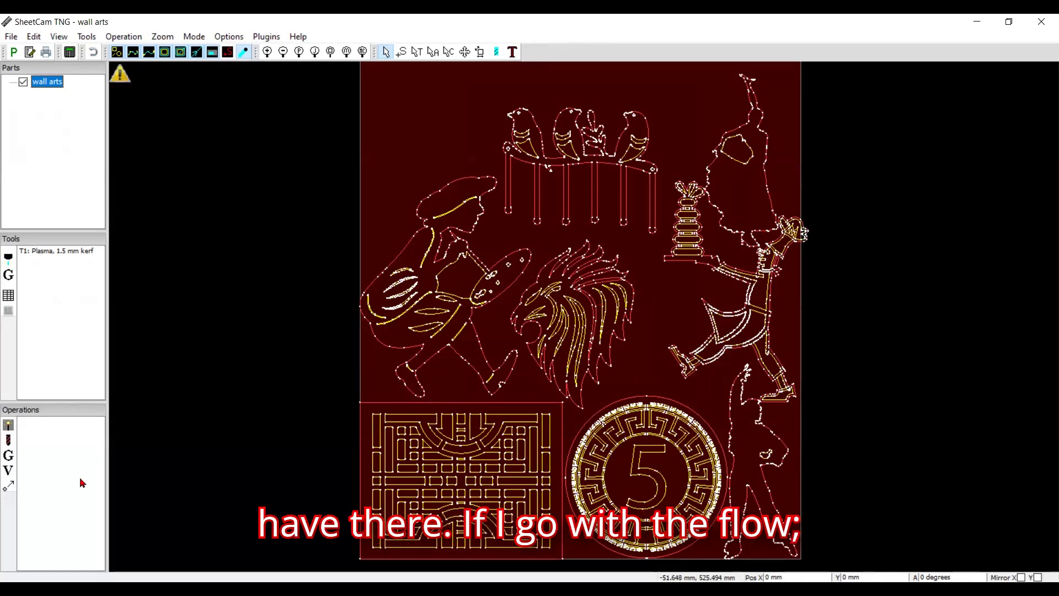
Add an Outside Offset jet cutting operation for Layer 2 with the T1 plasma tool, 1.5 mm kerf.
left_click(8, 426)
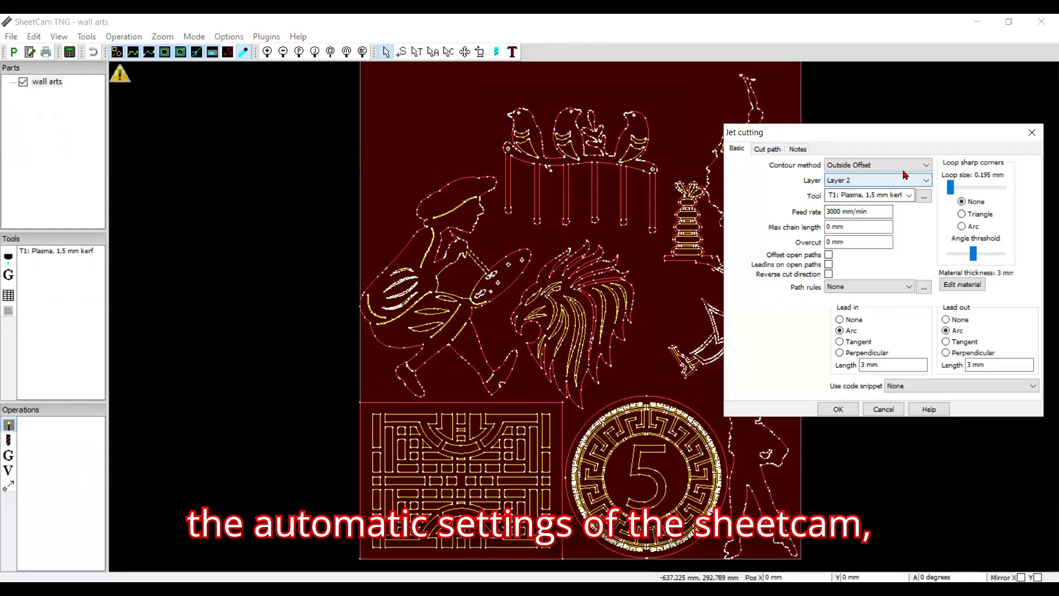
left_click(847, 413)
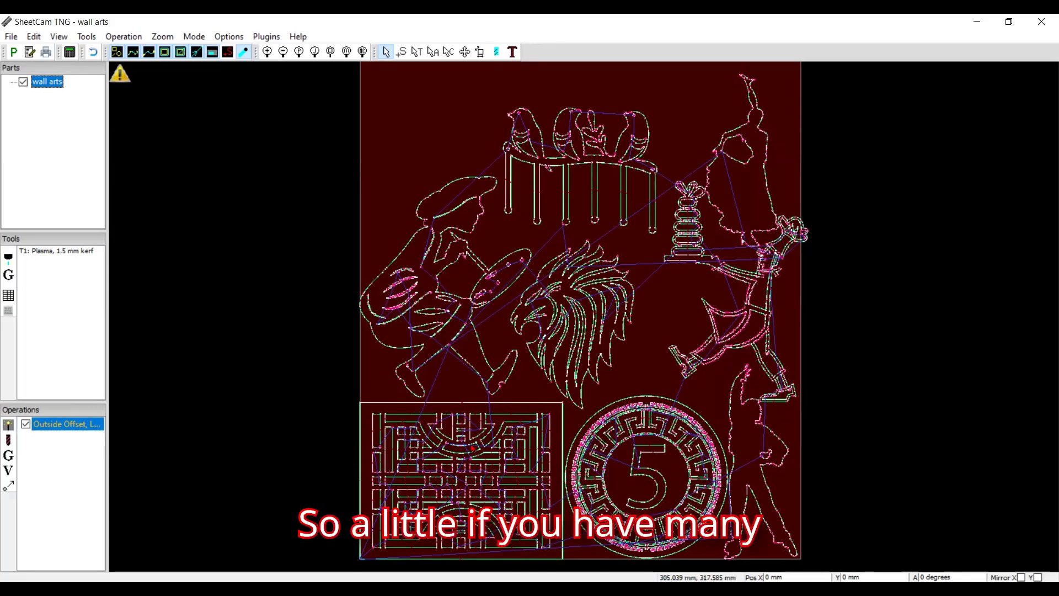
scroll(472, 444, "down", 1)
scroll(502, 187, "down", 2)
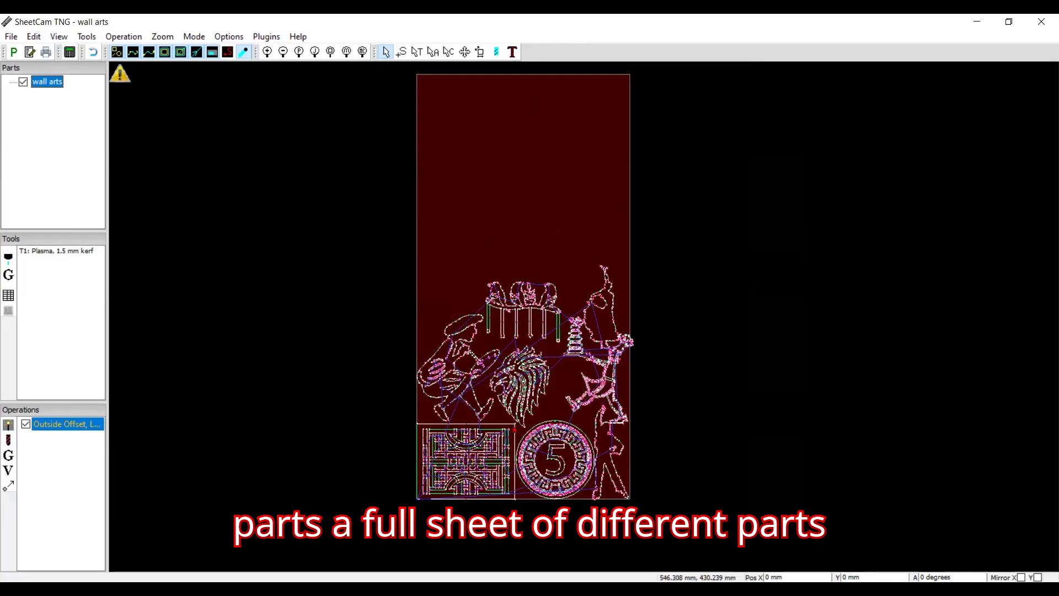
scroll(512, 419, "up", 2)
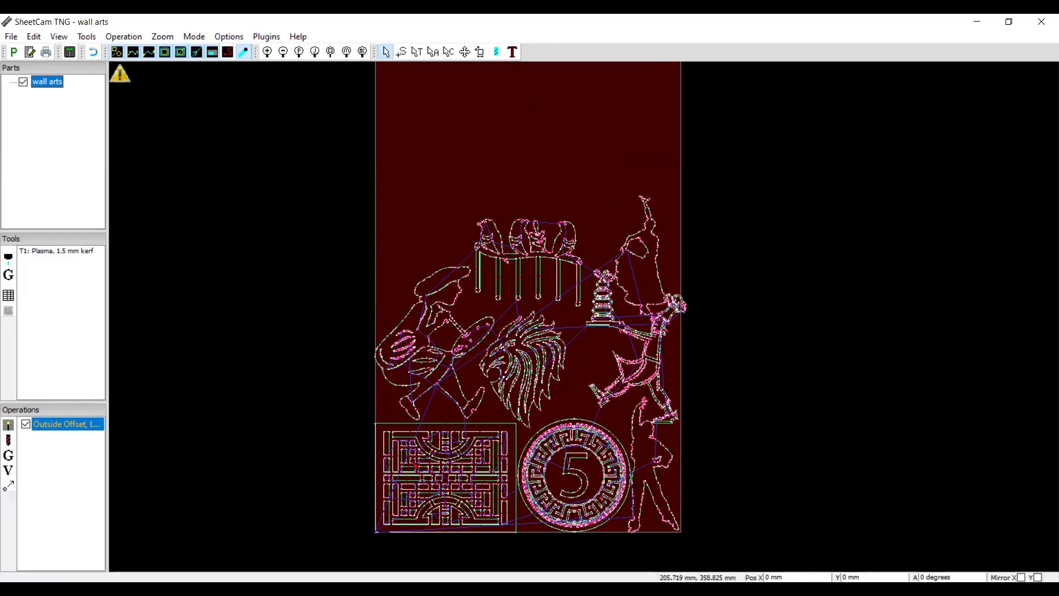
scroll(412, 470, "down", 1)
scroll(413, 471, "down", 1)
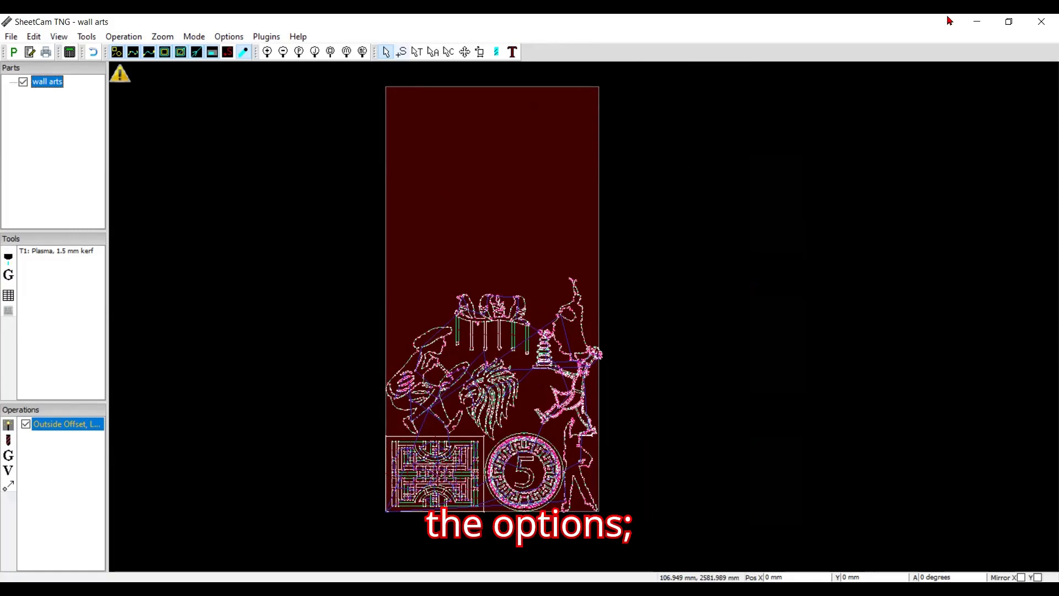
left_click(1007, 22)
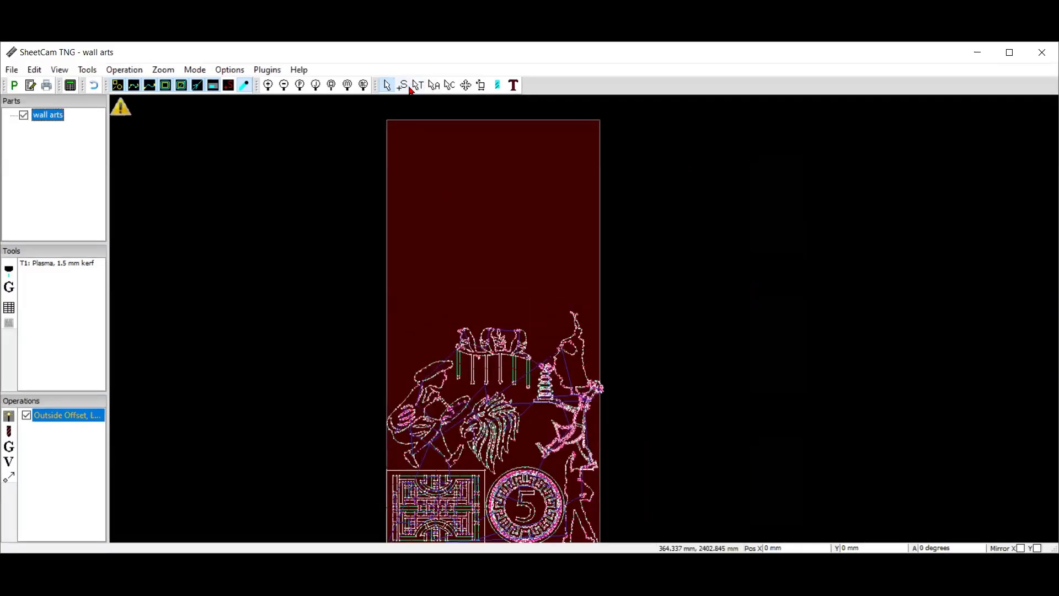
In contour editing mode, move the outer rectangle of the lattice panel to a new layer named "outside cut line".
left_click(450, 85)
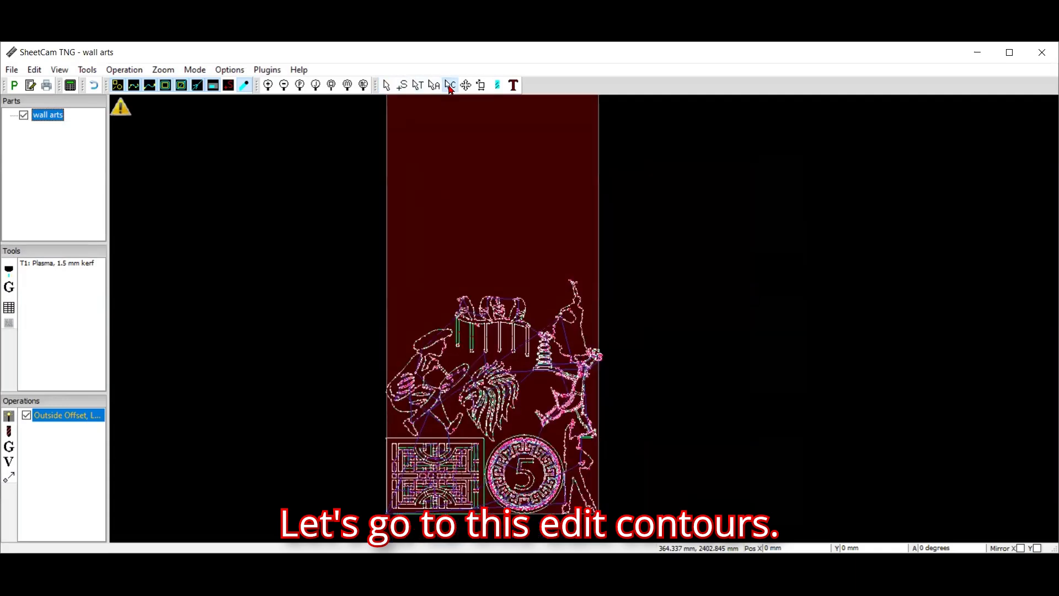
scroll(421, 448, "up", 4)
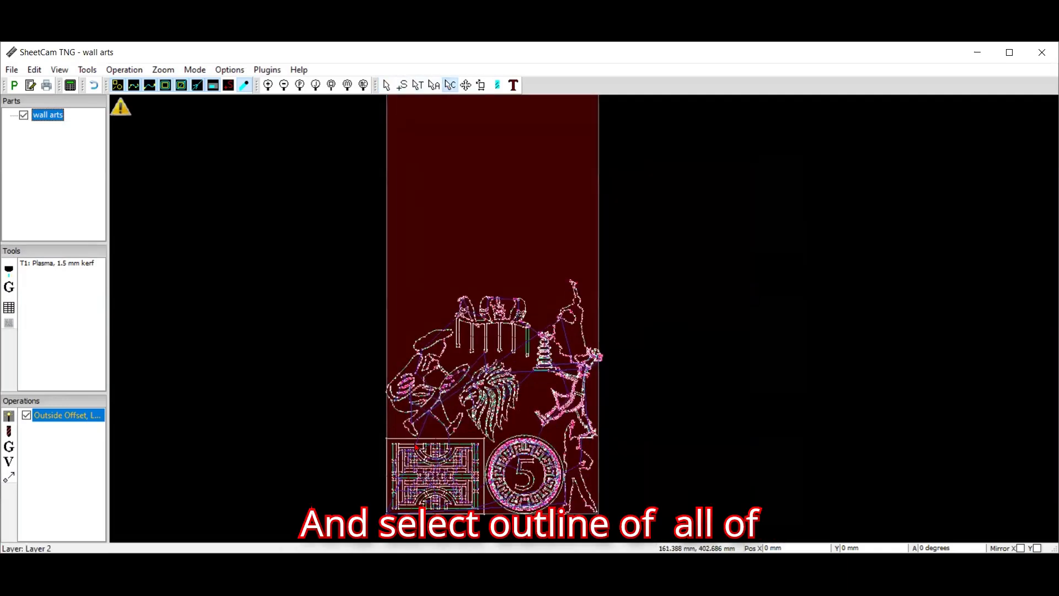
scroll(348, 413, "down", 2)
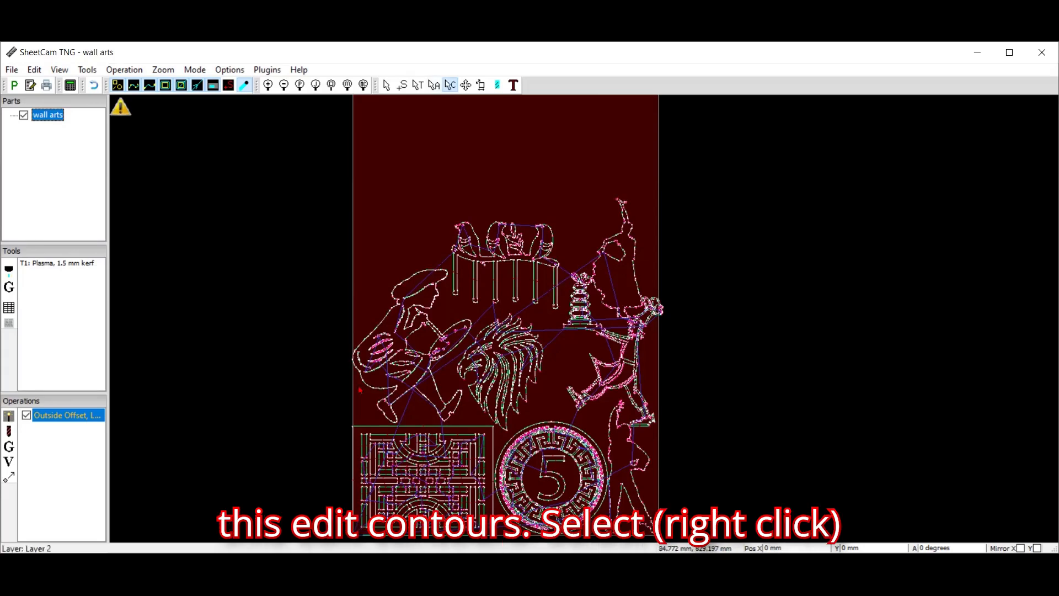
scroll(376, 426, "up", 2)
scroll(356, 433, "up", 4)
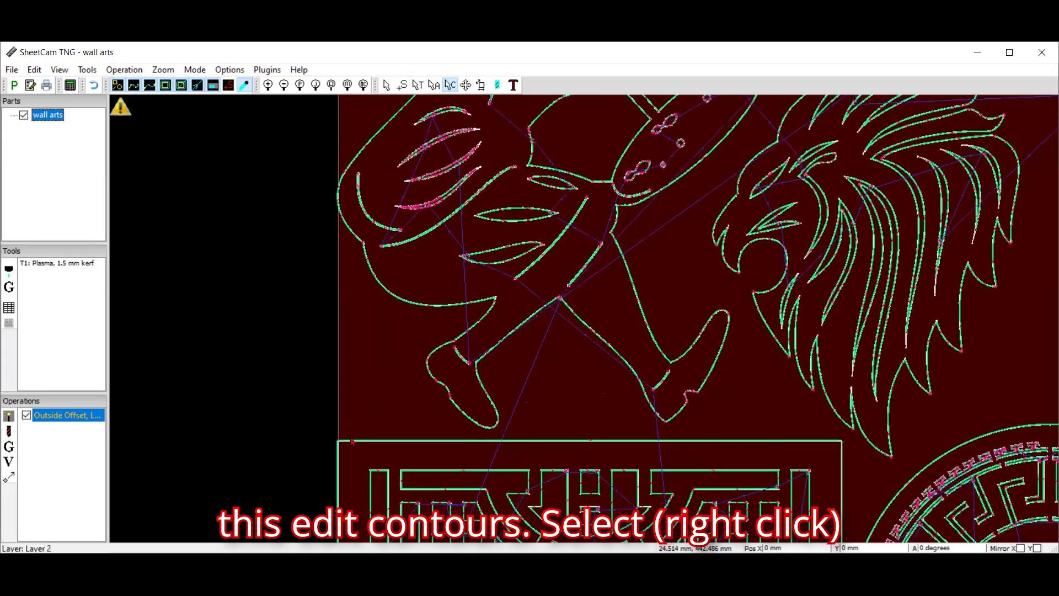
right_click(349, 441)
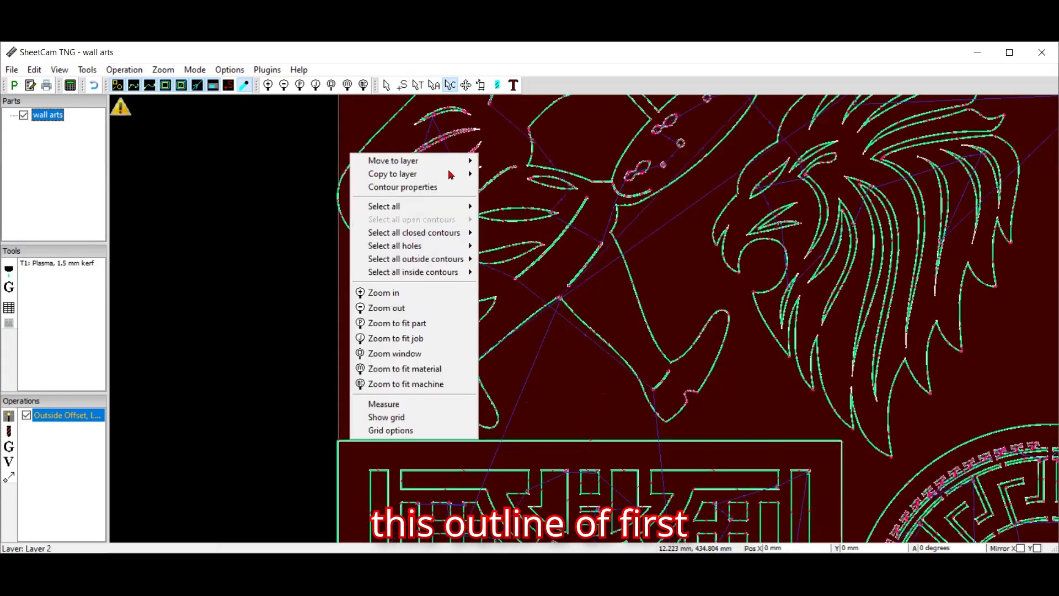
mouse_move(452, 161)
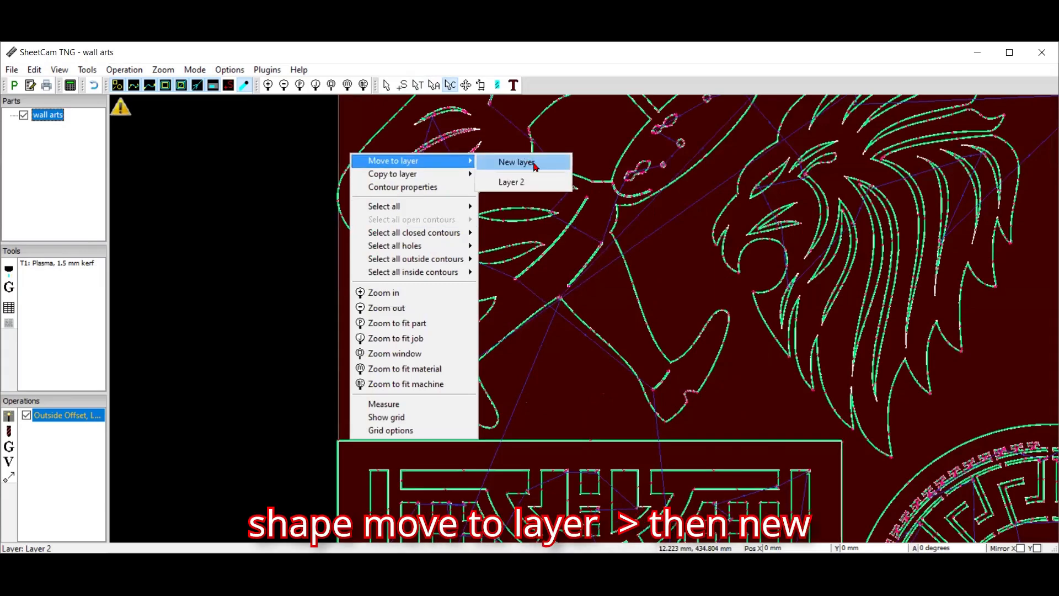
left_click(538, 166)
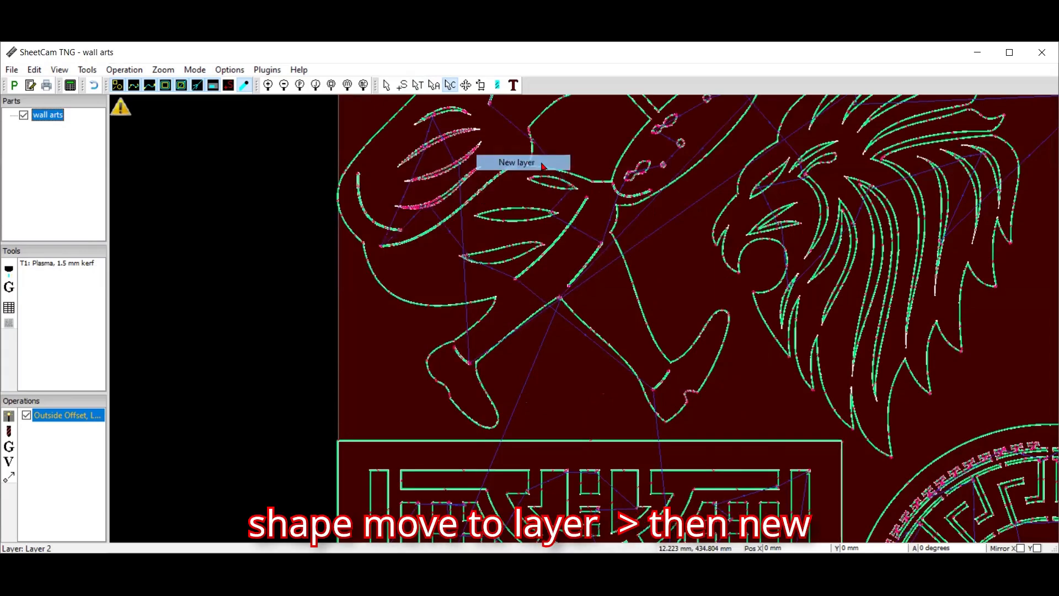
type("outside")
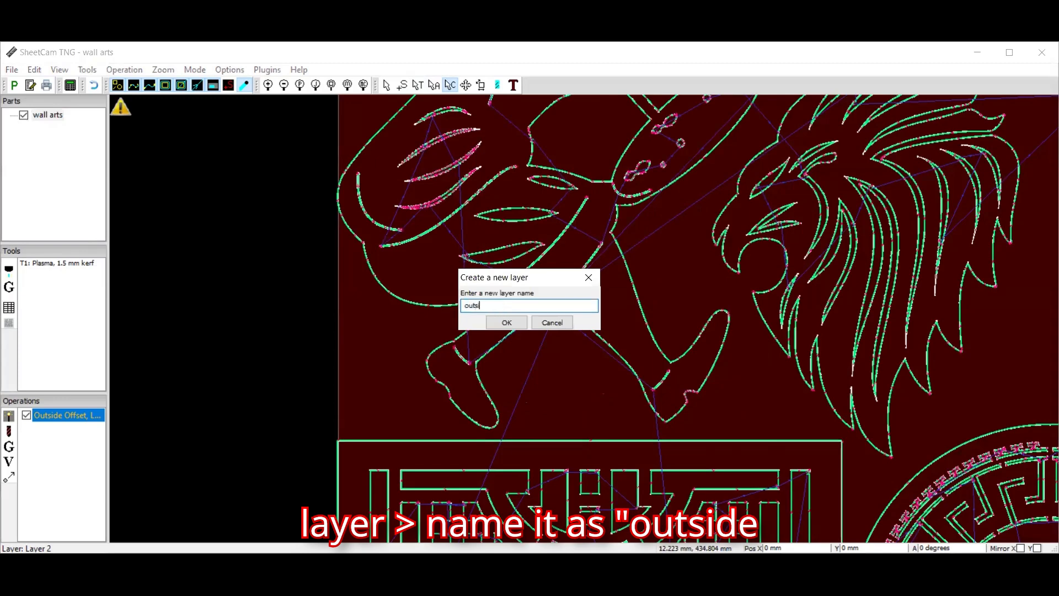
type(" cut line")
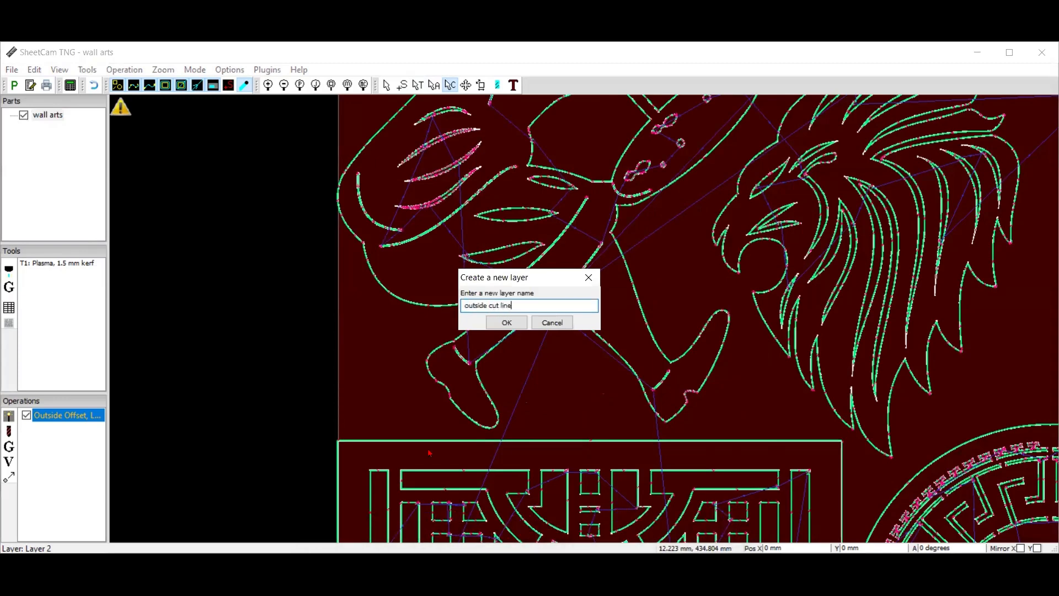
key("Return")
Move the painter figure's outer contour to the "outside cut line" layer.
scroll(416, 457, "down", 1)
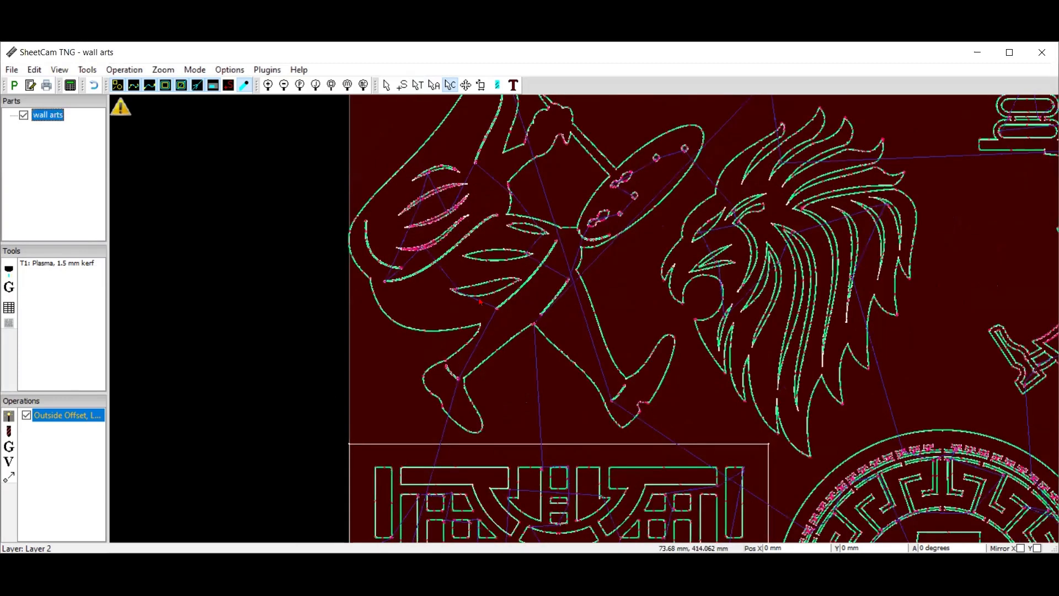
scroll(482, 265, "down", 2)
right_click(481, 258)
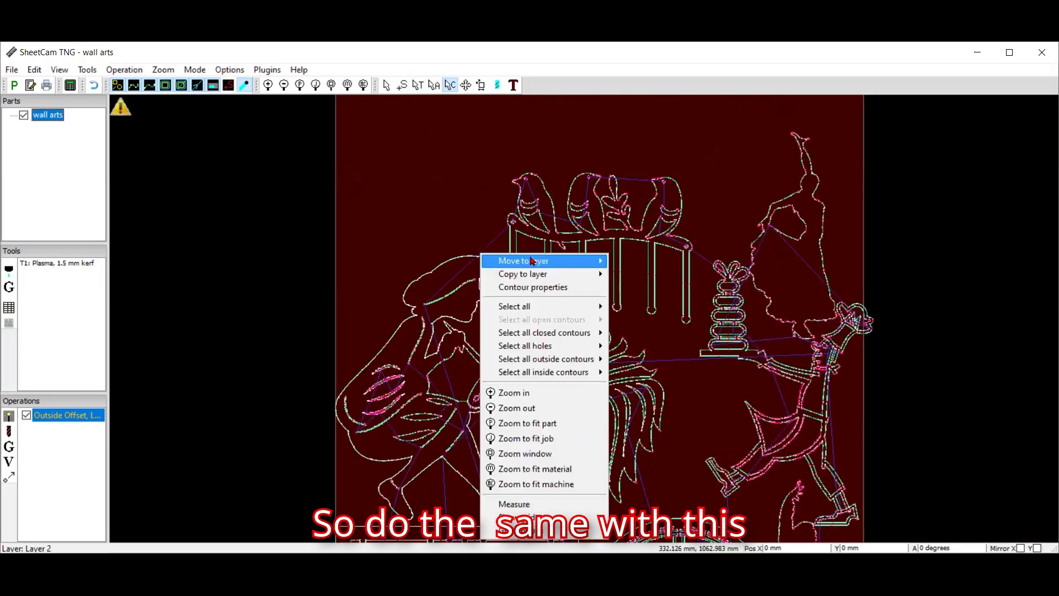
mouse_move(524, 260)
left_click(661, 297)
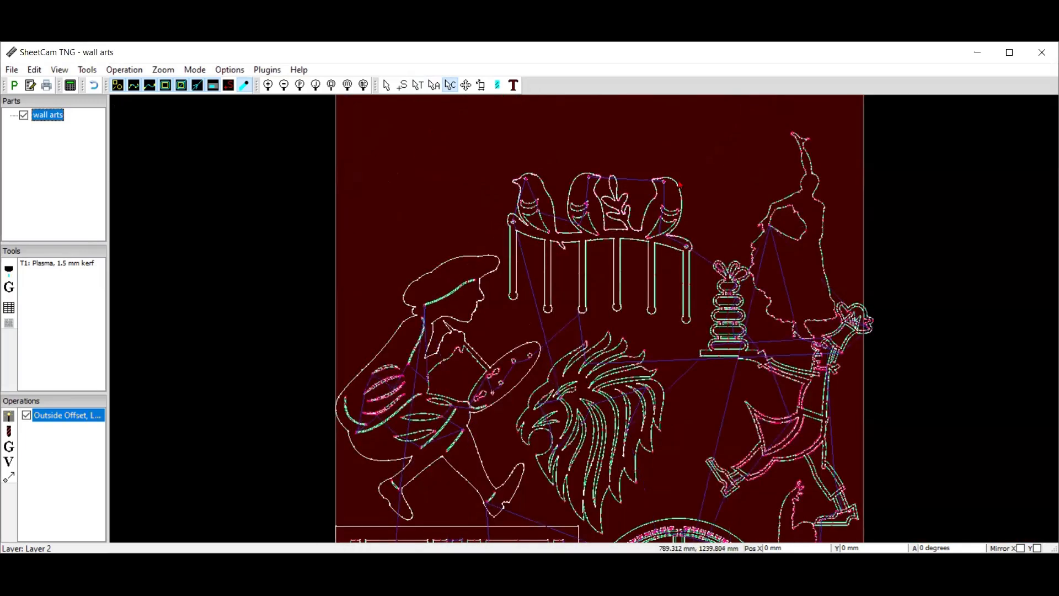
Move the outer contours of the birds and of the tall silhouette above the chef to the "outside cut line" layer.
right_click(680, 186)
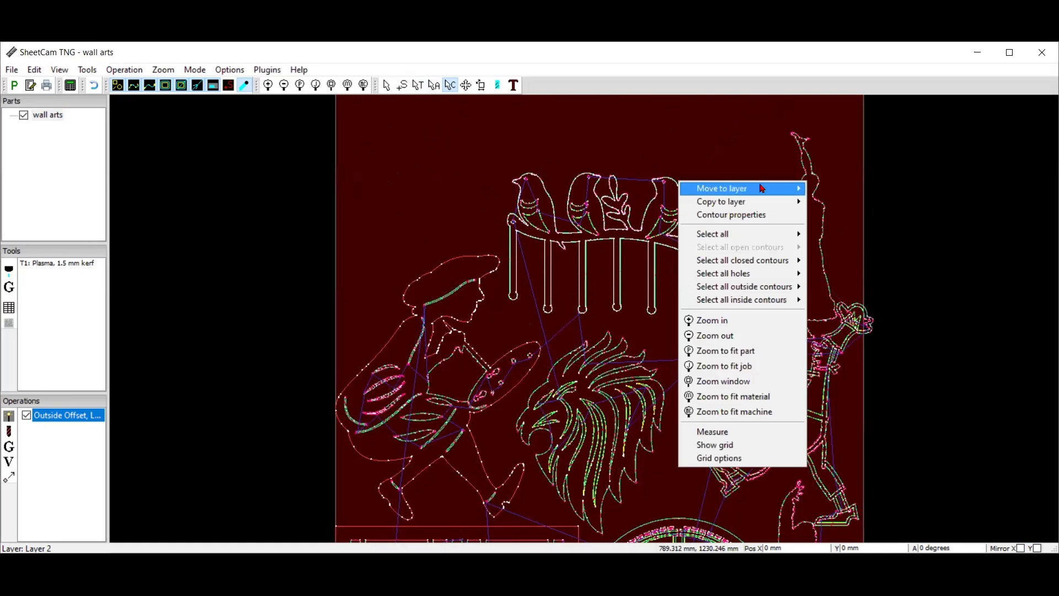
mouse_move(762, 189)
left_click(848, 226)
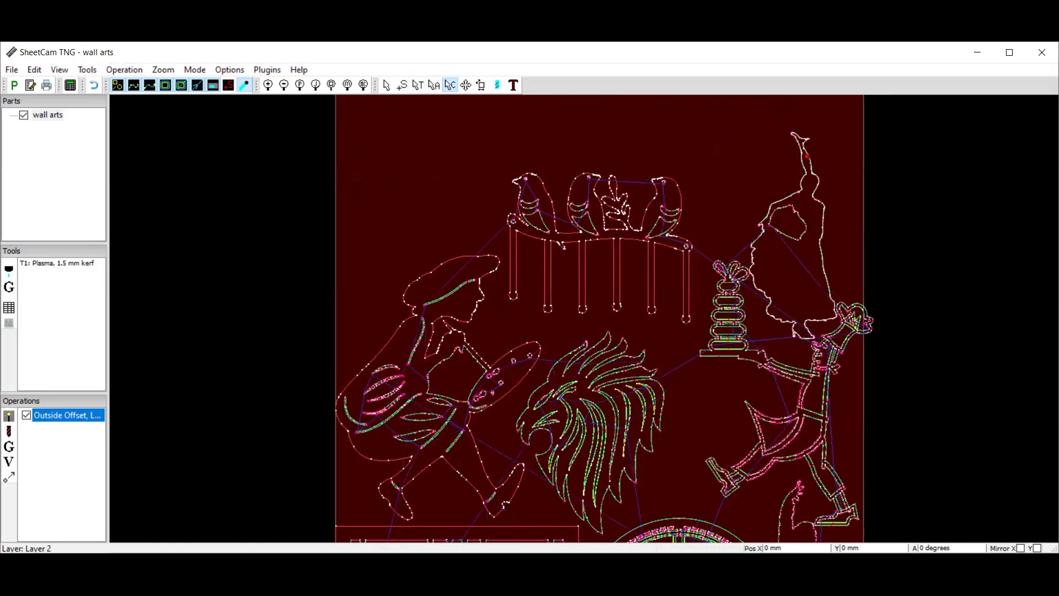
right_click(807, 152)
mouse_move(882, 158)
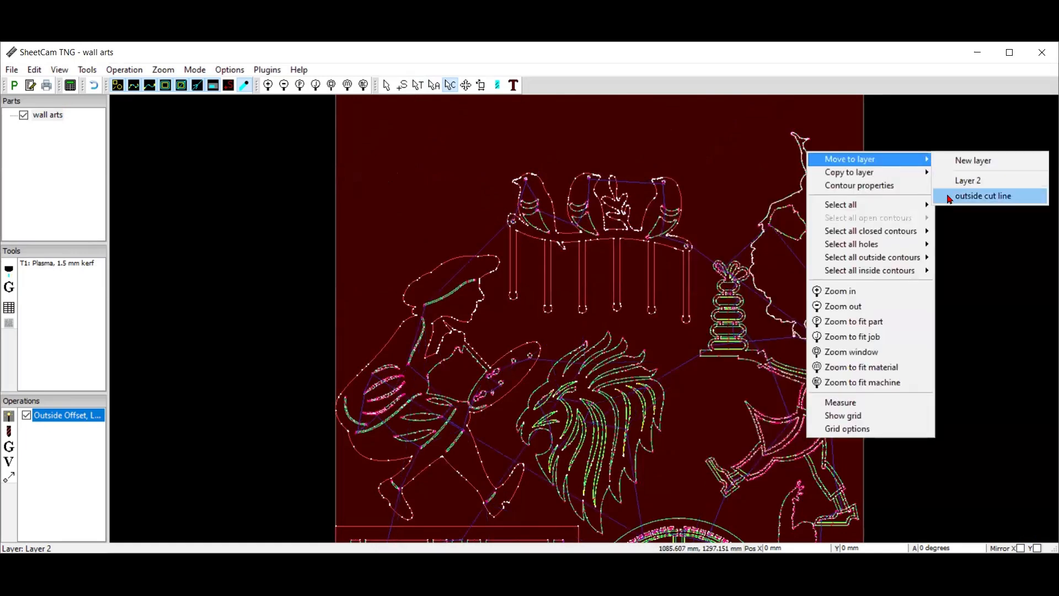
left_click(949, 195)
scroll(873, 322, "up", 2)
scroll(875, 322, "up", 1)
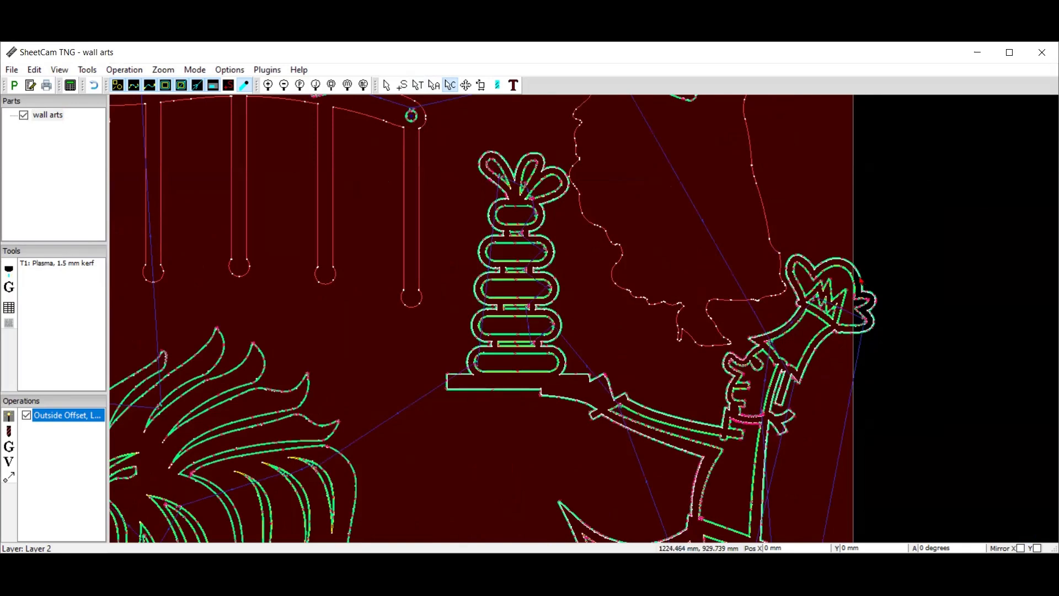
right_click(861, 280)
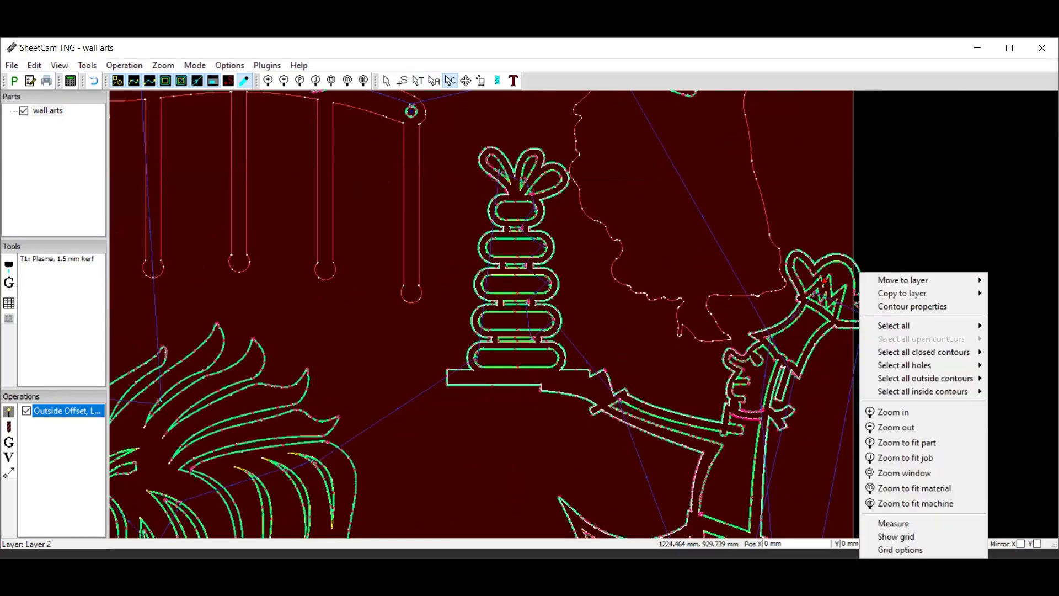
mouse_move(902, 280)
left_click(824, 281)
left_click(545, 324)
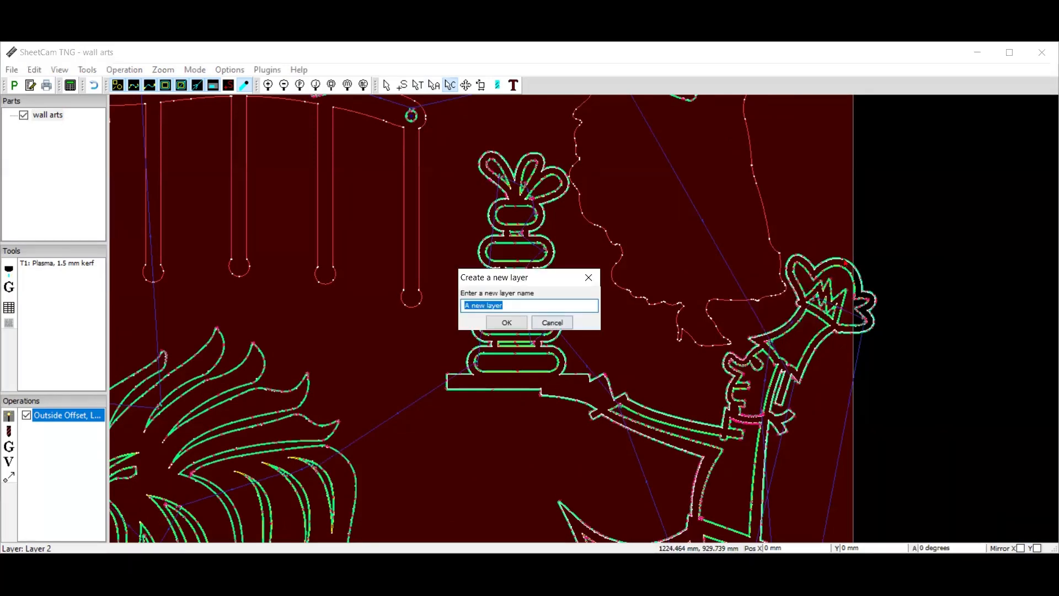
Move the outer contours of the chef and the lion head to the "outside cut line" layer.
right_click(845, 263)
mouse_move(855, 265)
left_click(780, 303)
scroll(772, 298, "down", 3)
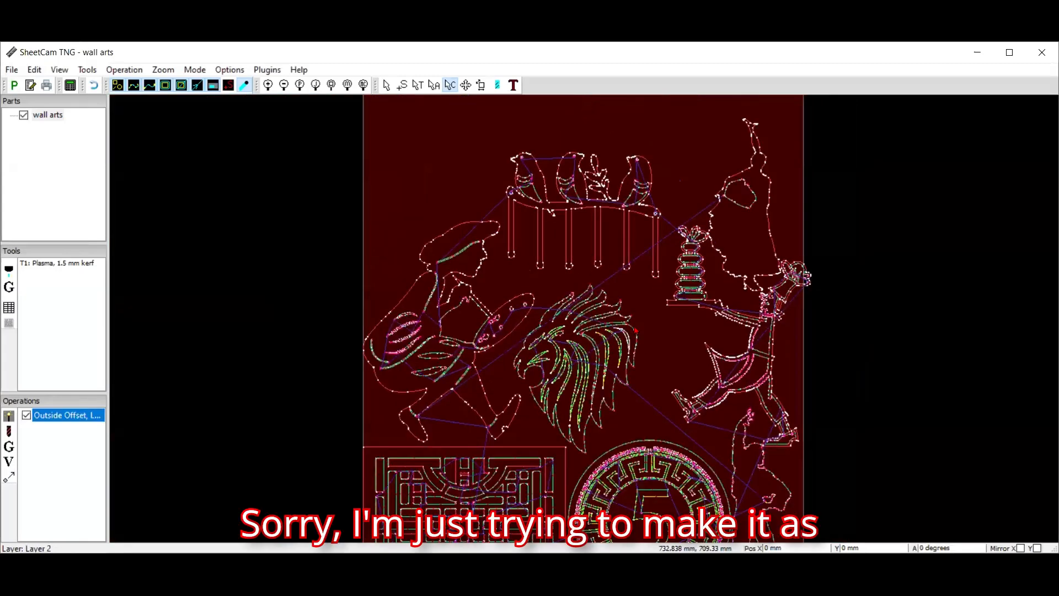
scroll(639, 334, "up", 3)
right_click(638, 330)
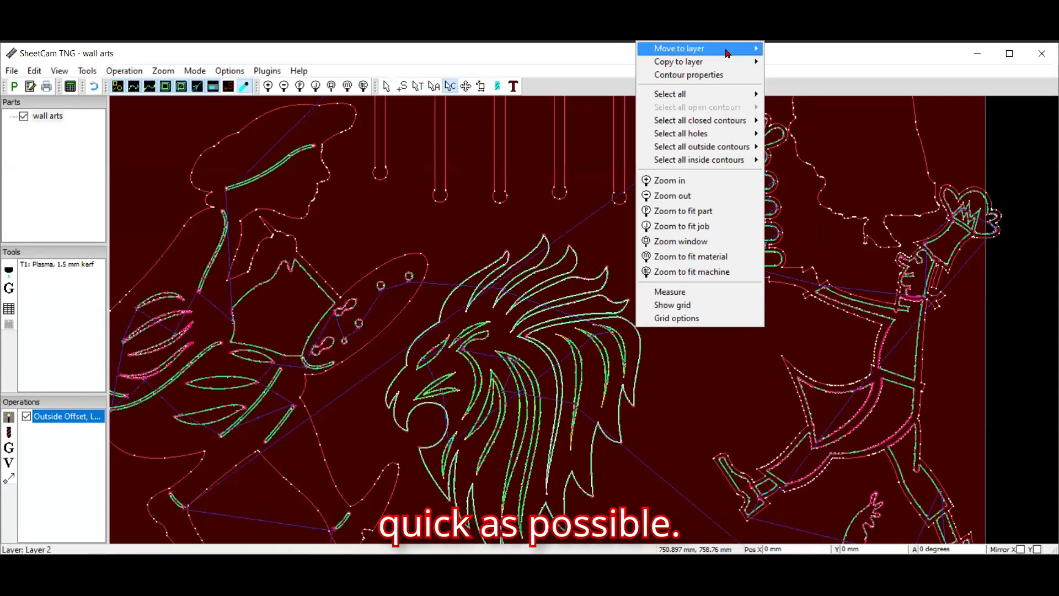
mouse_move(679, 48)
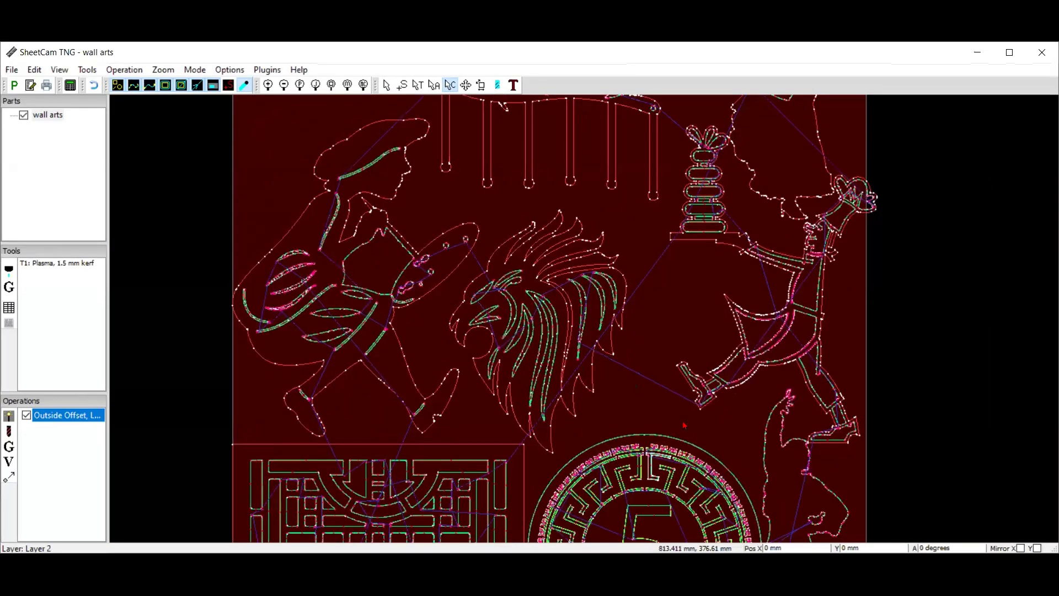
Move the round number 5 plate's outer circle and the silhouette beside it to the "outside cut line" layer.
scroll(683, 425, "up", 2)
right_click(684, 425)
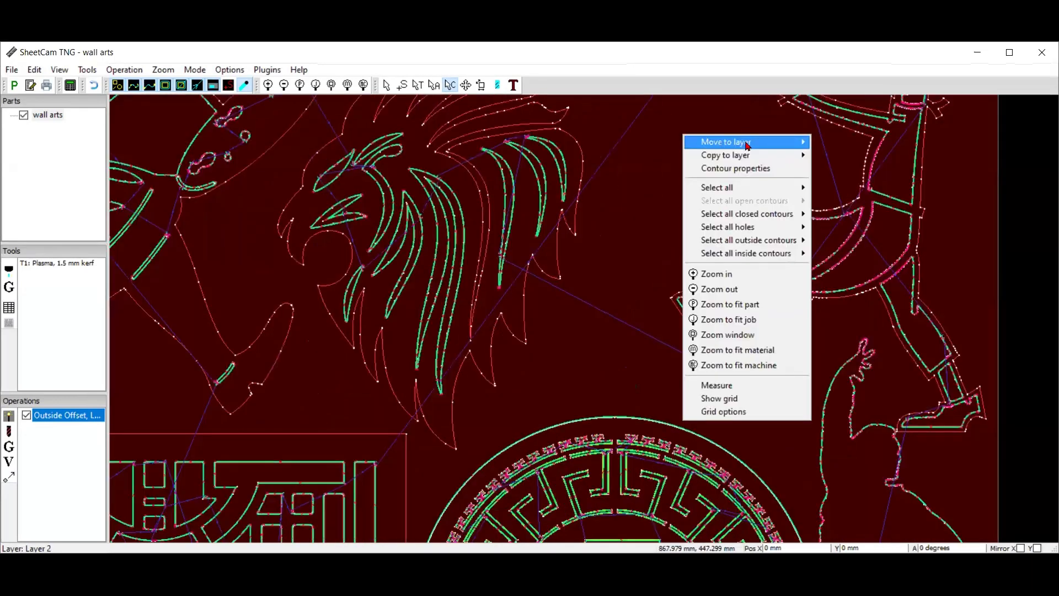
left_click(848, 388)
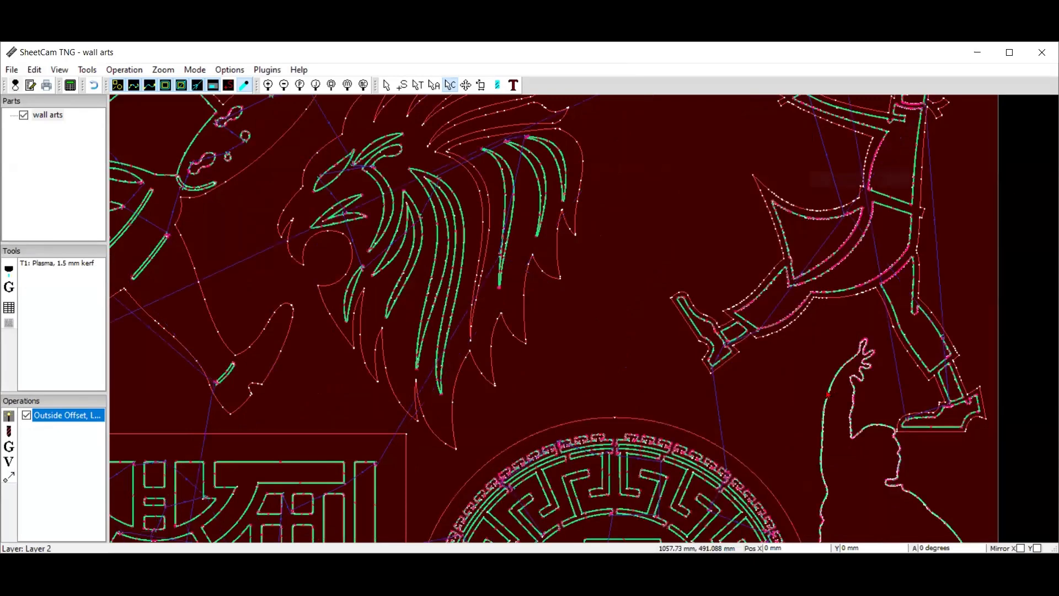
right_click(884, 117)
mouse_move(884, 117)
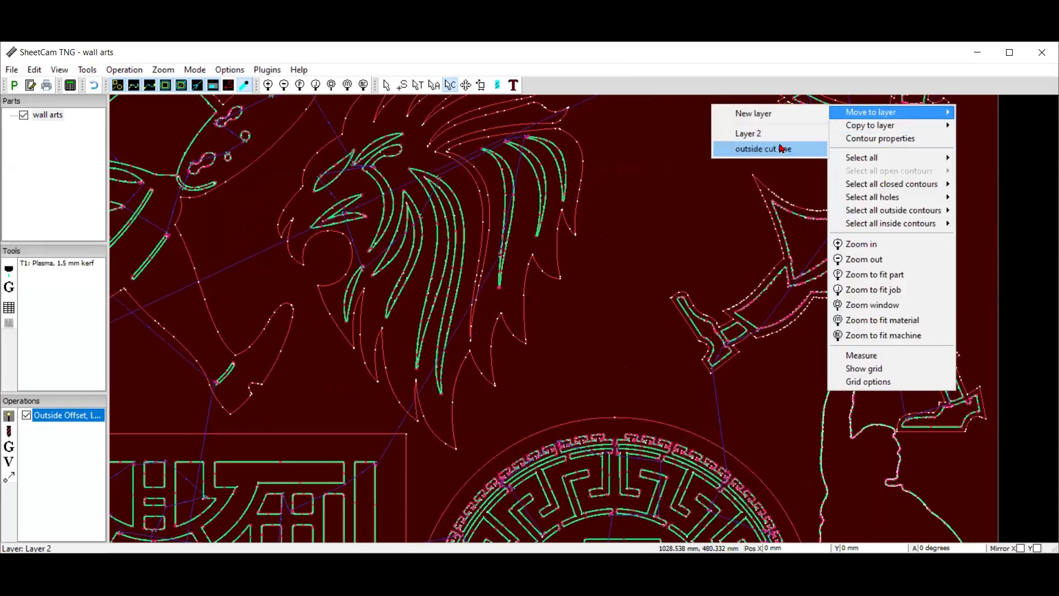
left_click(781, 149)
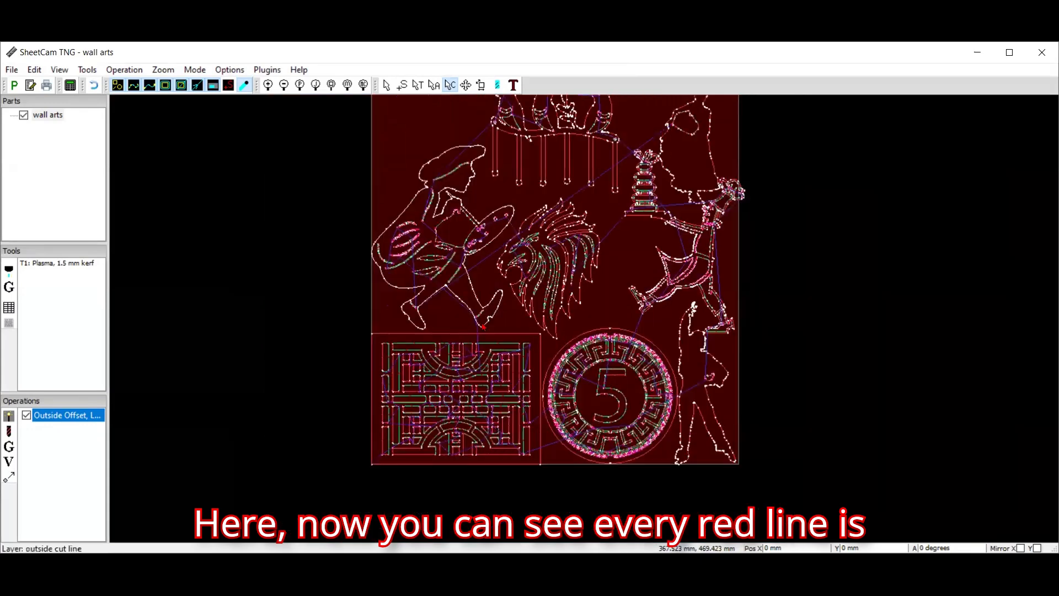
scroll(529, 342, "up", 2)
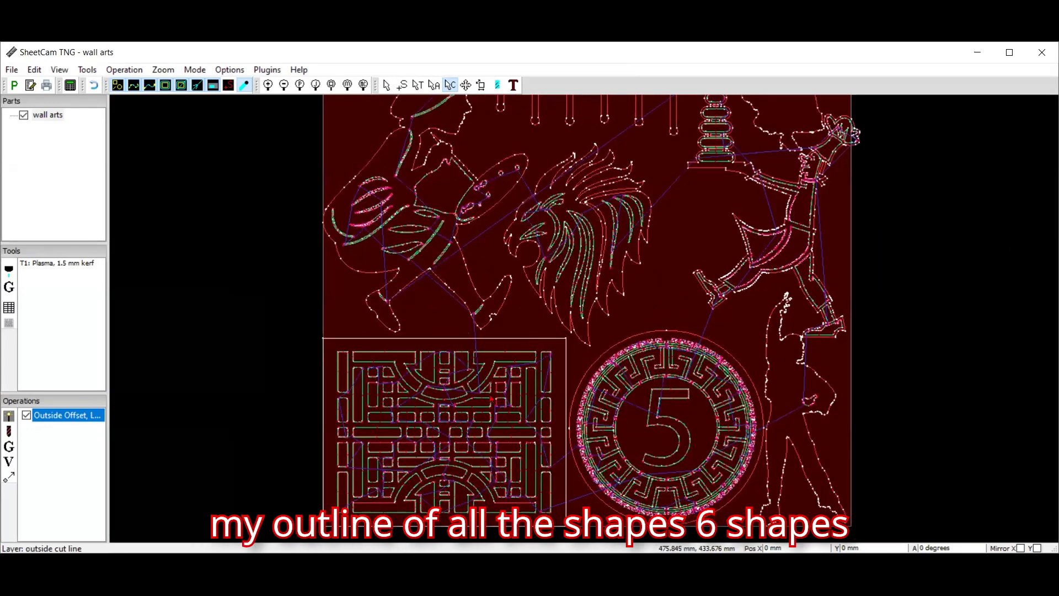
Examine the wall arts drawing to compare the outer contours with the inner lines on Layer 2.
scroll(517, 411, "down", 1)
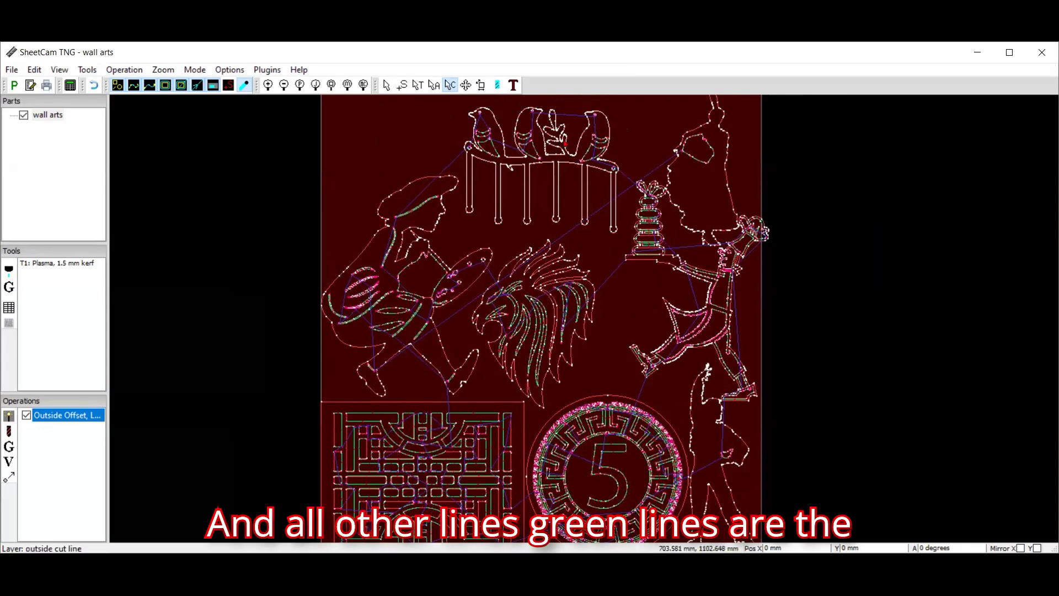
scroll(562, 142, "up", 2)
scroll(469, 150, "up", 1)
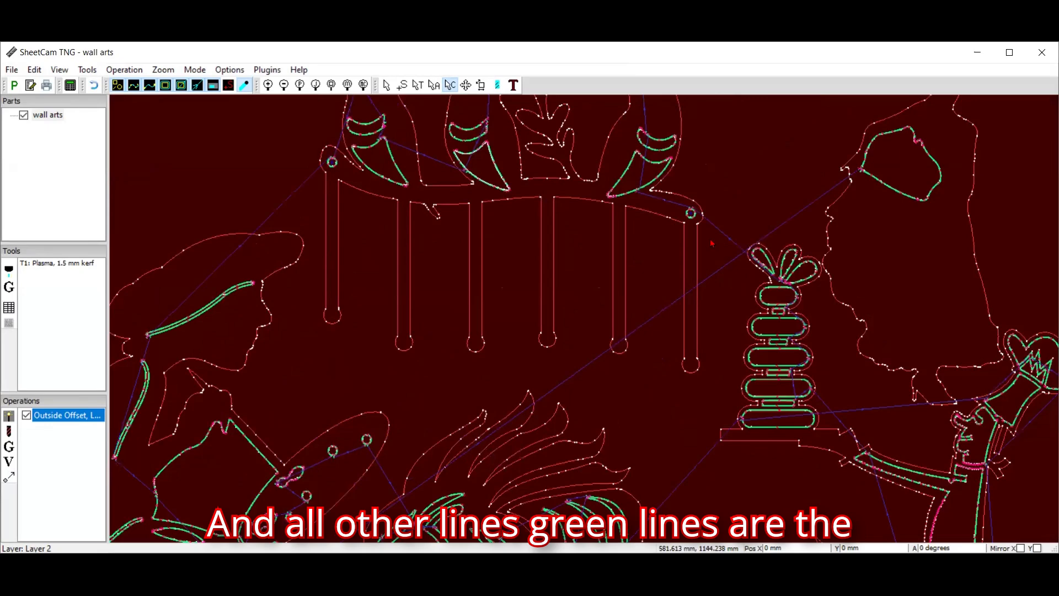
scroll(710, 241, "down", 3)
scroll(691, 349, "up", 1)
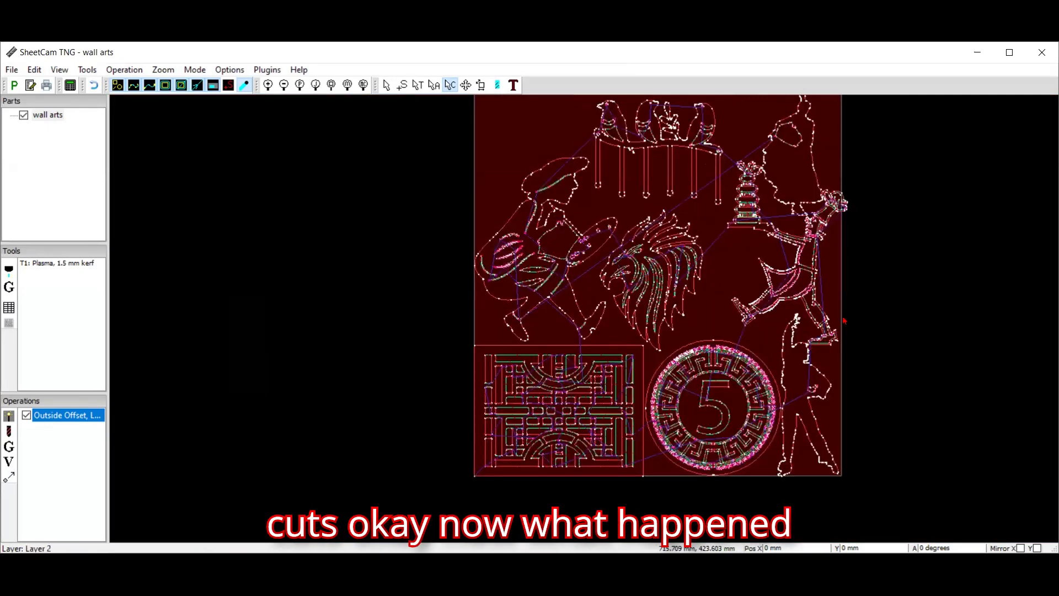
scroll(851, 318, "down", 1)
scroll(679, 348, "down", 1)
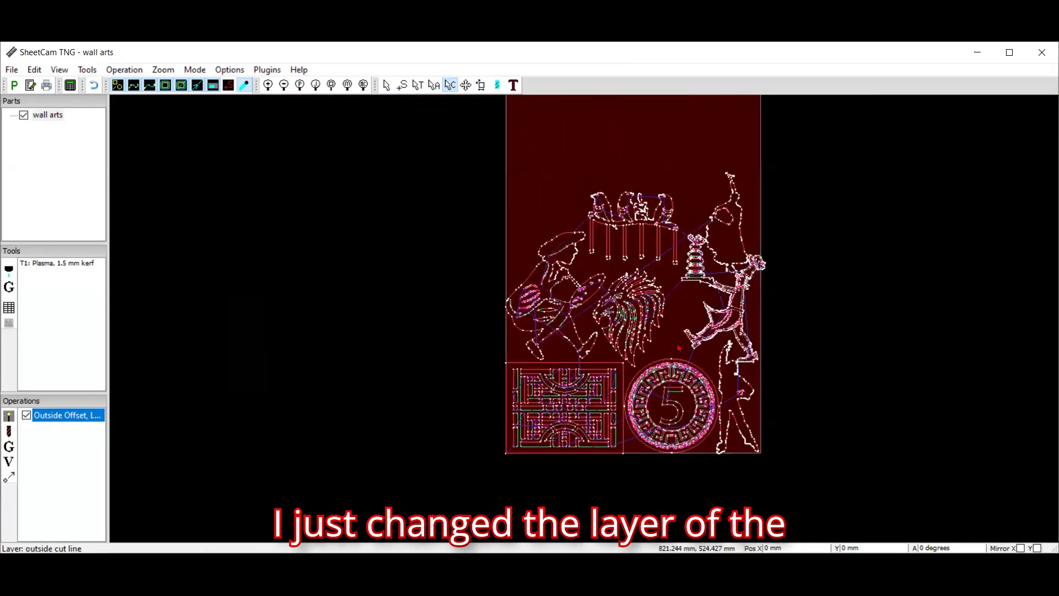
scroll(679, 348, "up", 1)
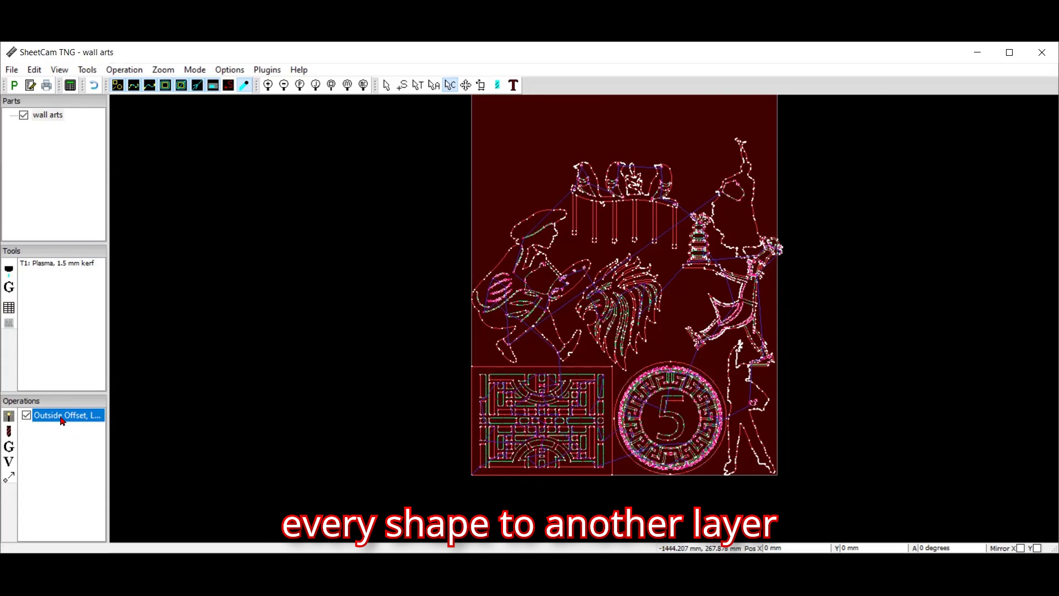
Add a jet cutting operation with Outside Offset on the "outside cut line" layer, using the 1.5 mm kerf plasma tool.
left_click(9, 417)
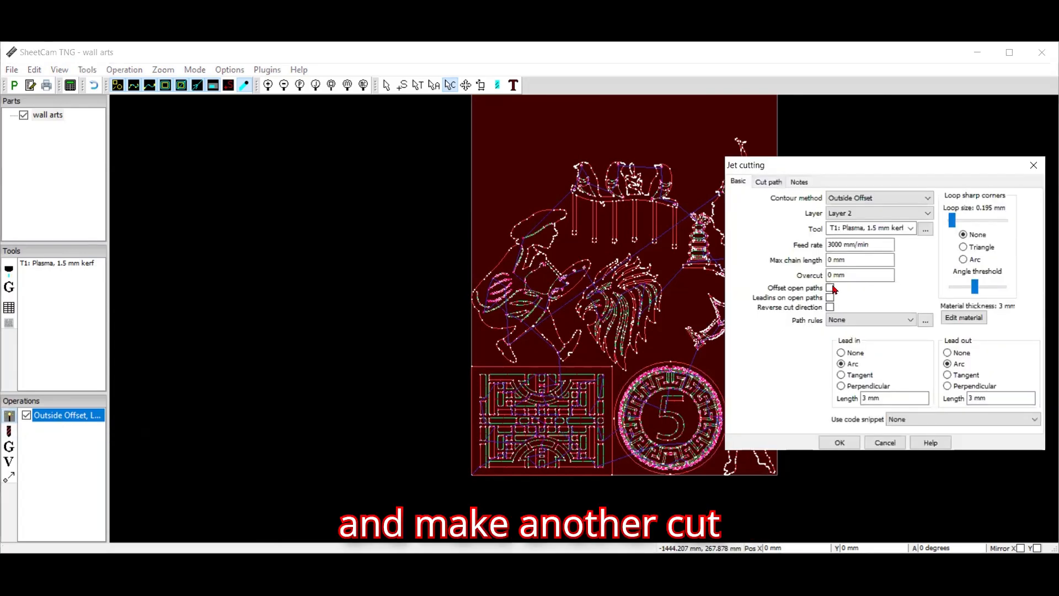
left_click(877, 213)
left_click(873, 233)
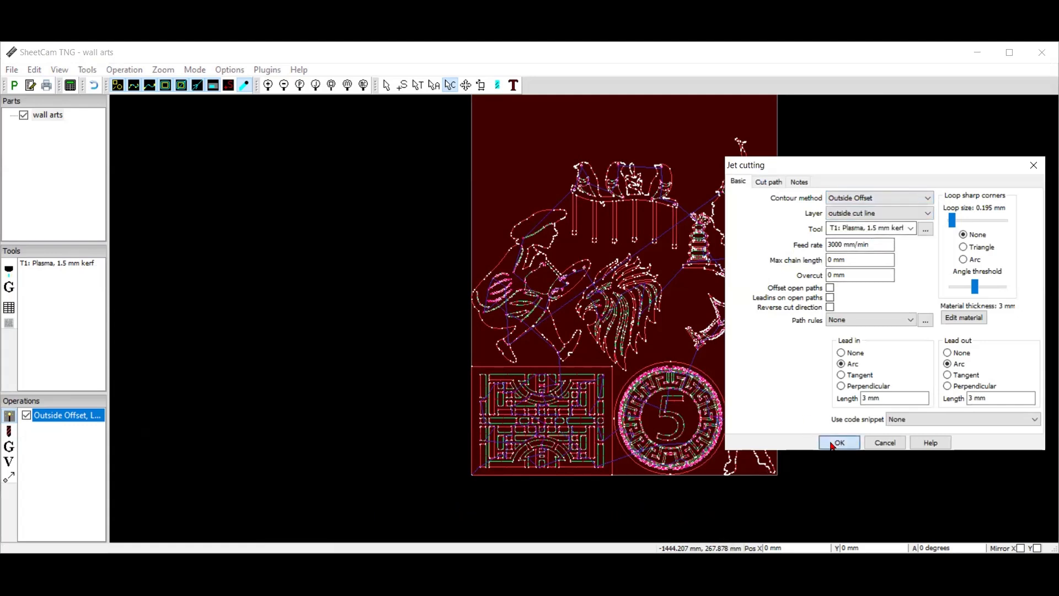
left_click(839, 442)
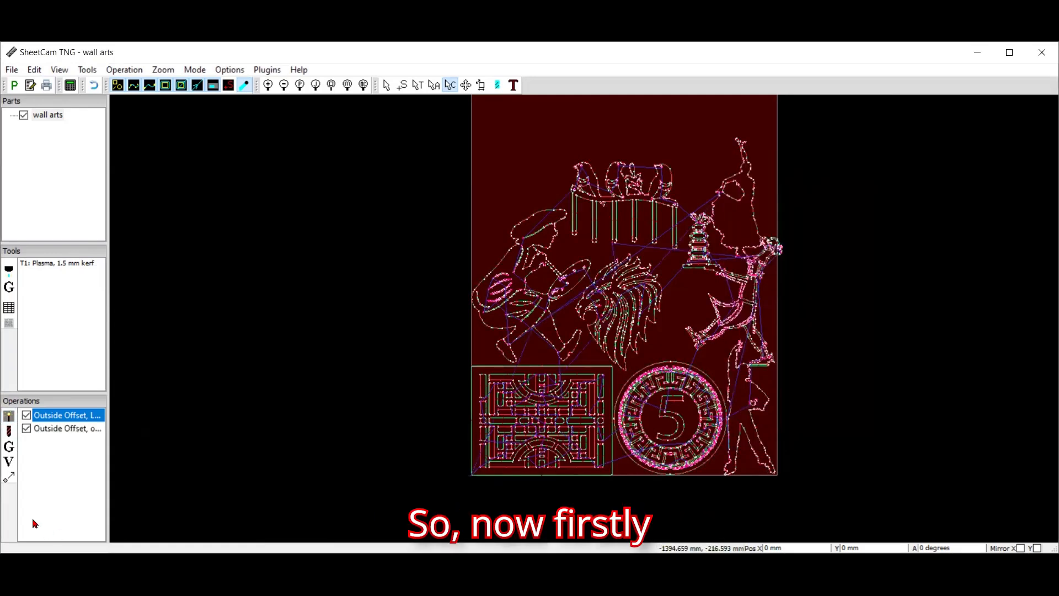
Change the contour method of the Layer 2 cutting operation to Inside Offset.
double_click(59, 418)
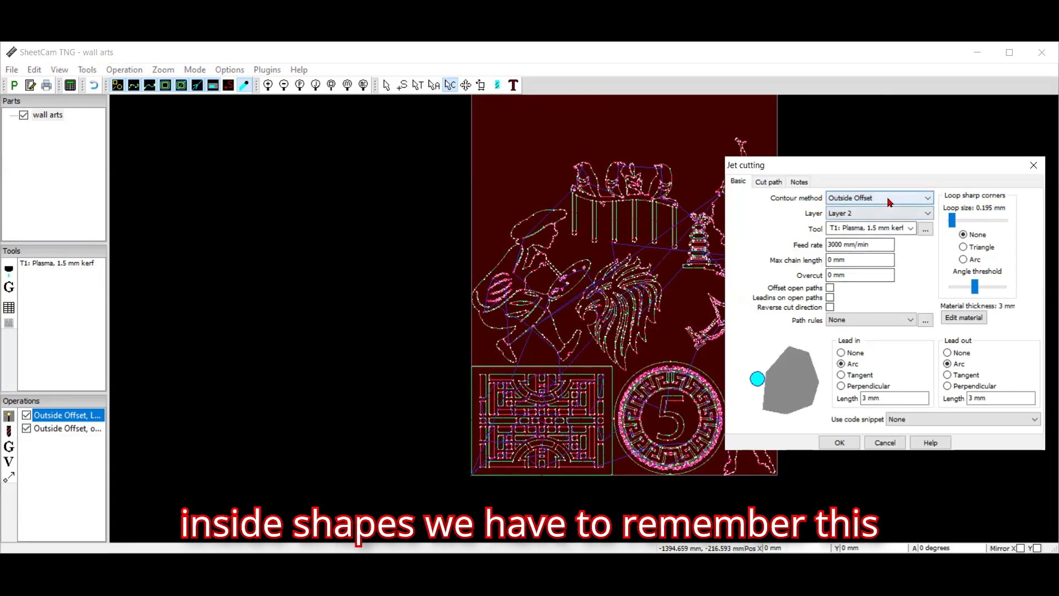
left_click(887, 197)
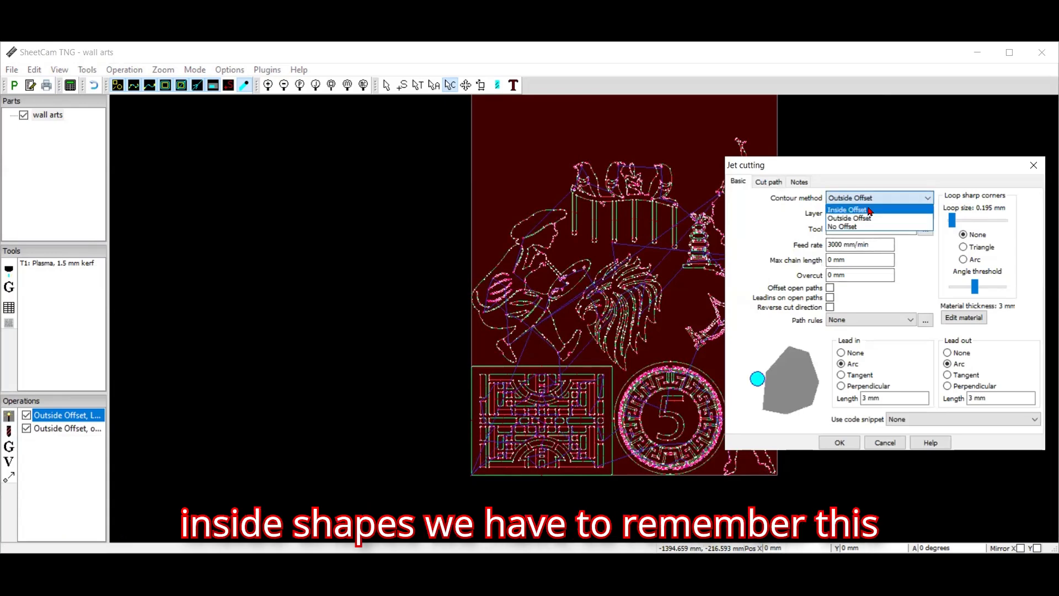
left_click(868, 210)
left_click(837, 442)
Examine the inside offset cut paths in the lattice panel, number 5 plate, lion, painter and birds.
scroll(568, 423, "up", 4)
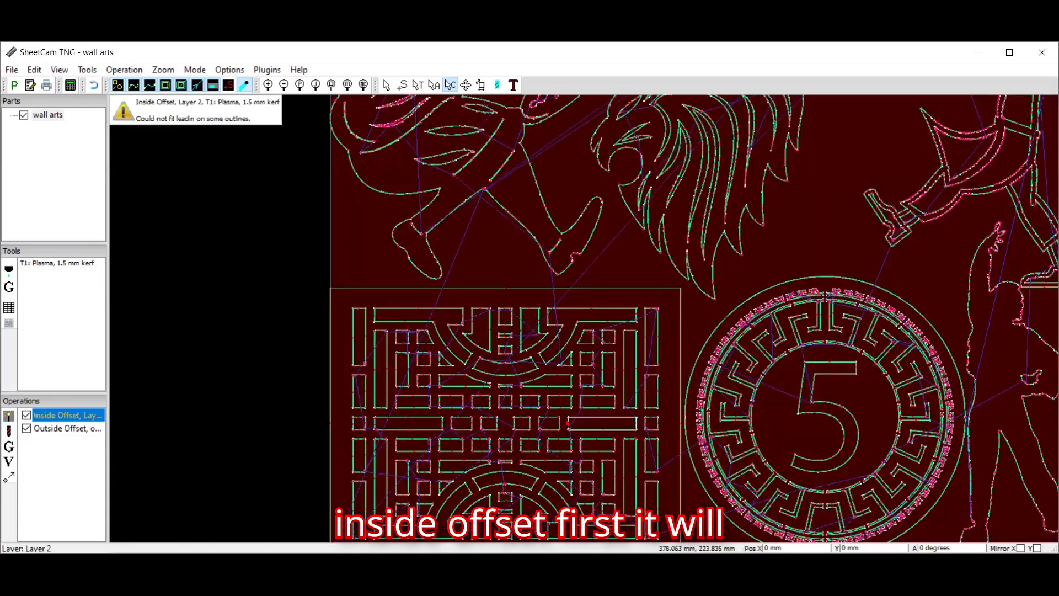
scroll(454, 299, "down", 3)
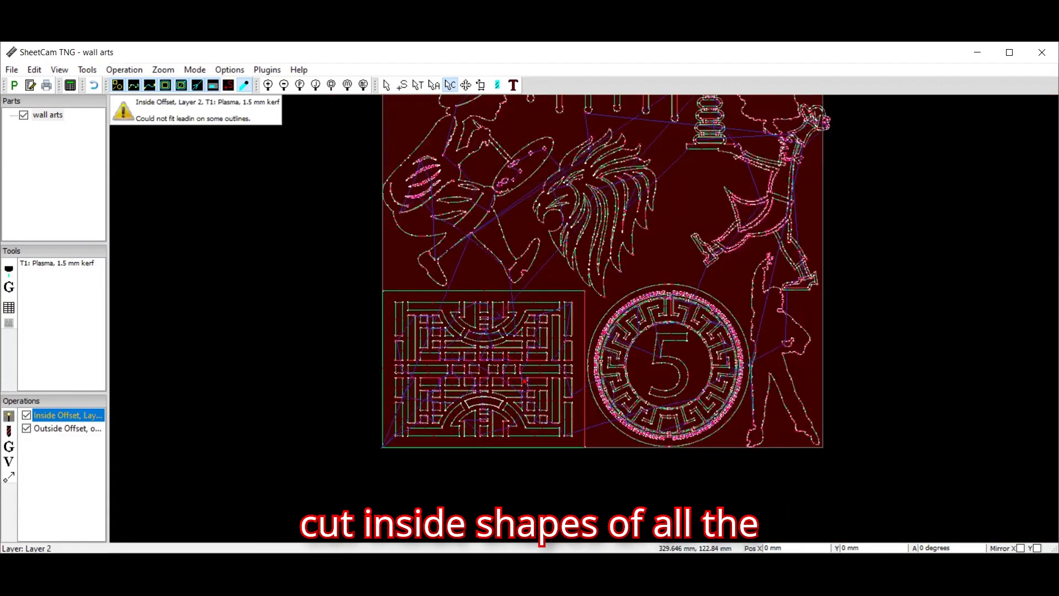
scroll(551, 249, "down", 4)
scroll(579, 176, "up", 5)
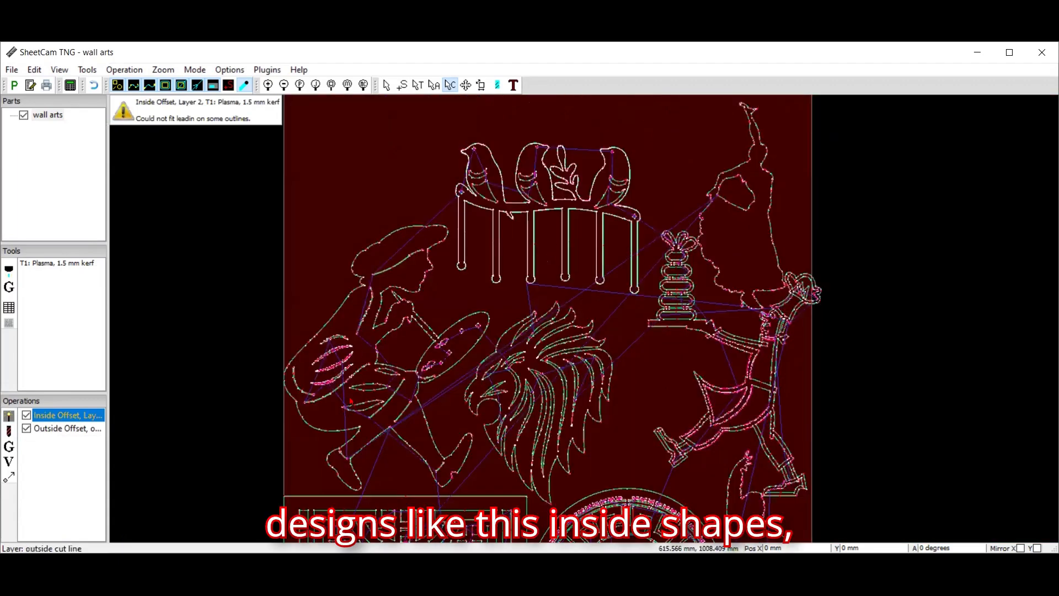
scroll(425, 405, "down", 4)
scroll(424, 412, "down", 1)
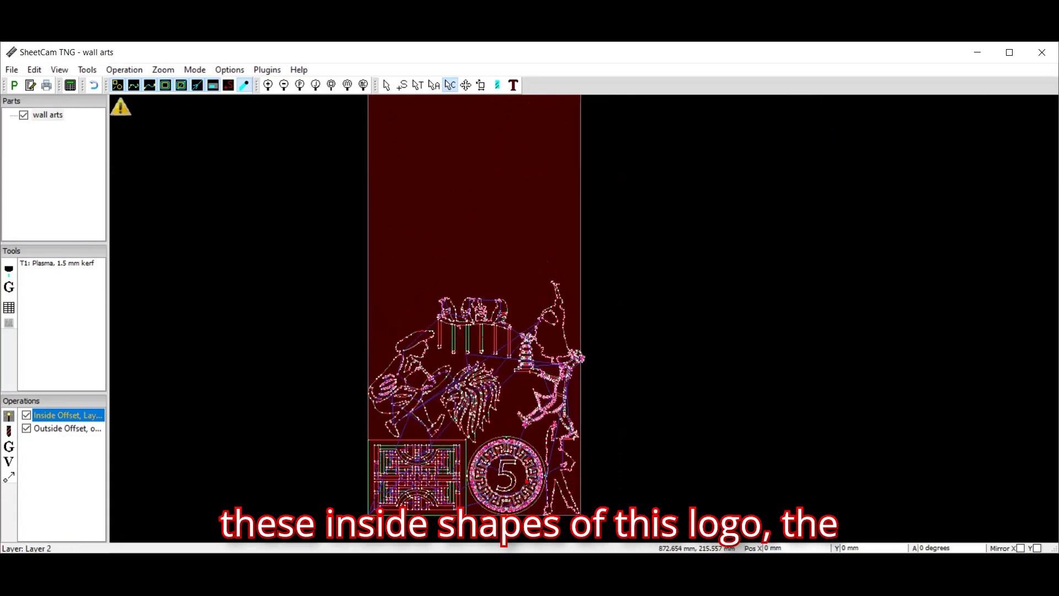
scroll(496, 441, "down", 2)
scroll(483, 379, "up", 3)
scroll(413, 283, "up", 3)
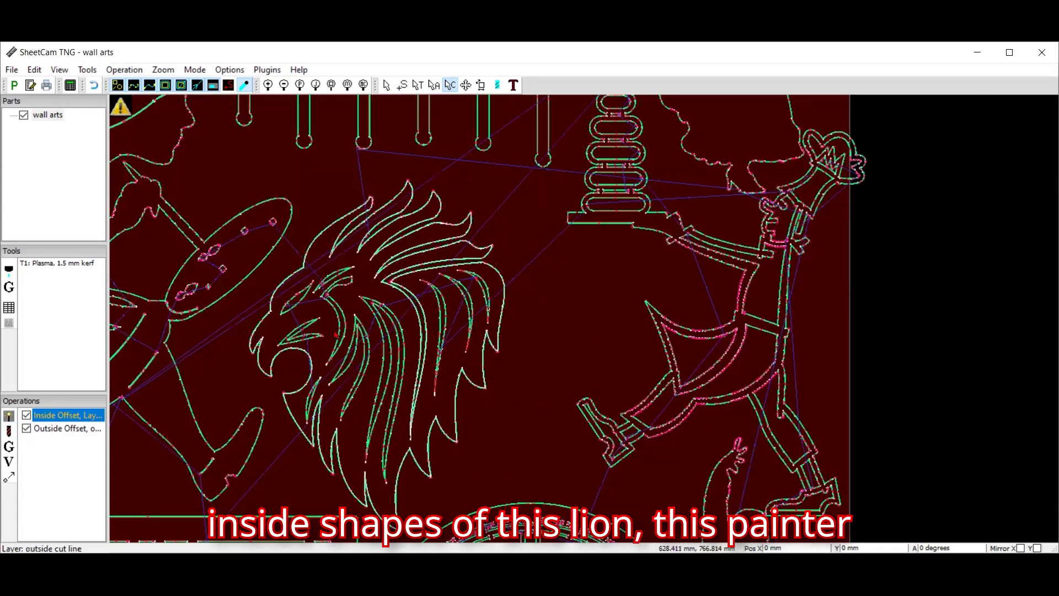
scroll(478, 347, "down", 4)
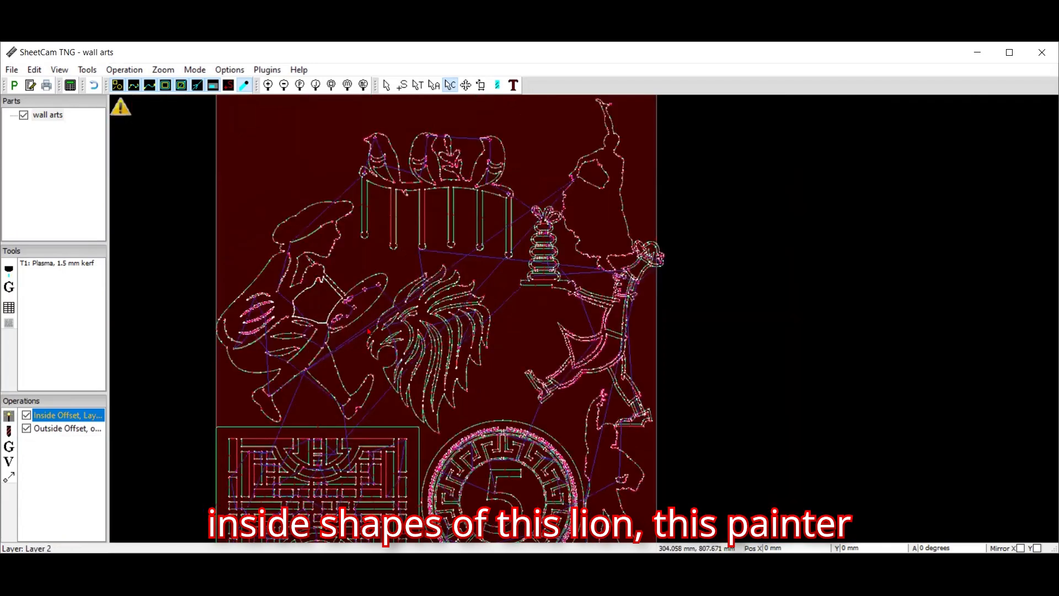
scroll(405, 311, "up", 3)
scroll(414, 410, "down", 3)
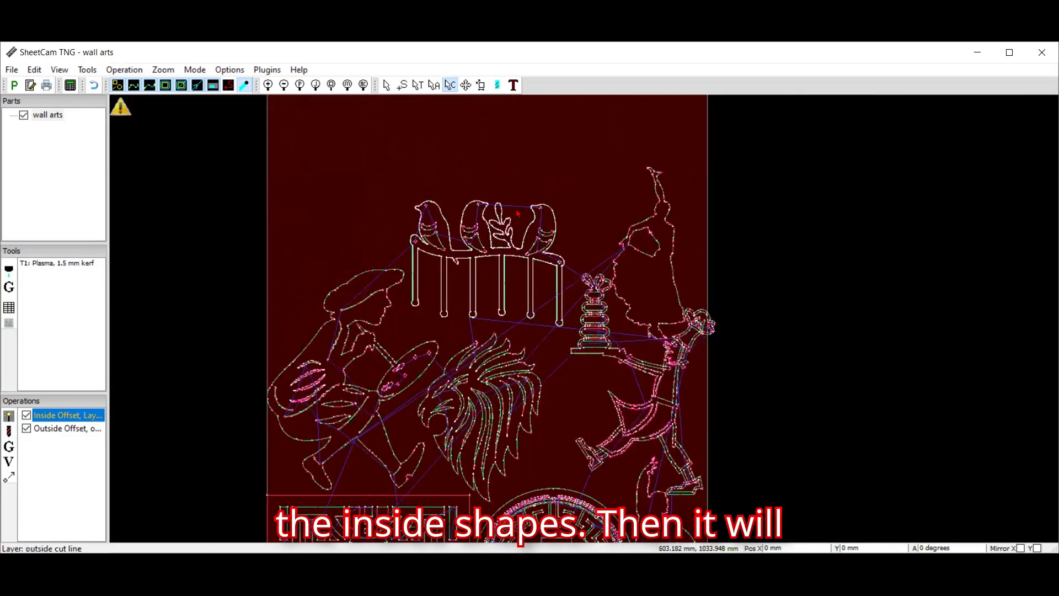
Select the outside offset operation for the "outside cut line" layer and review the cut paths across the whole drawing.
scroll(72, 438, "down", 2)
left_click(82, 429)
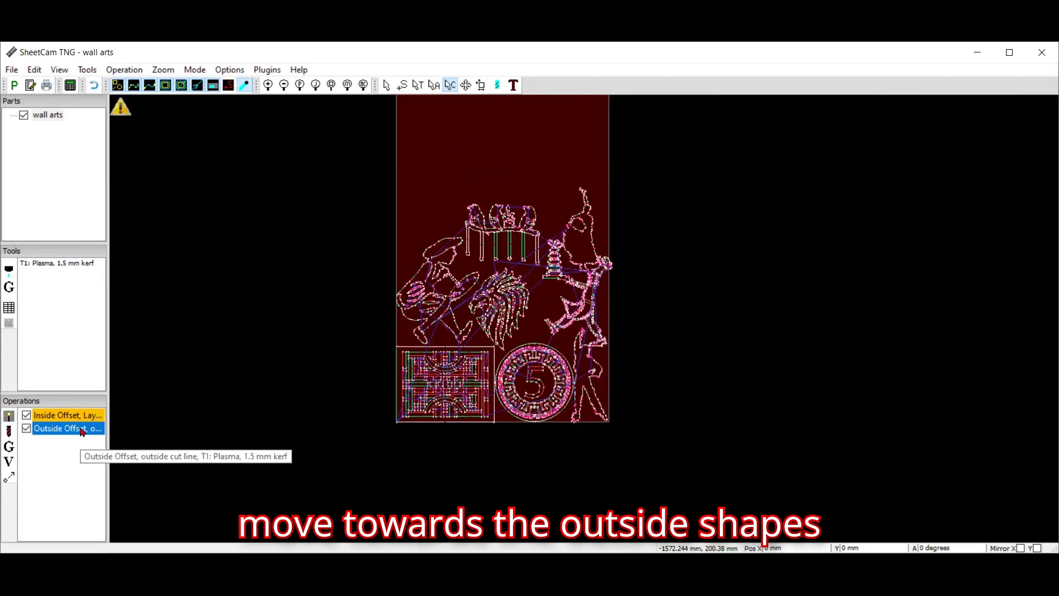
scroll(412, 370, "up", 2)
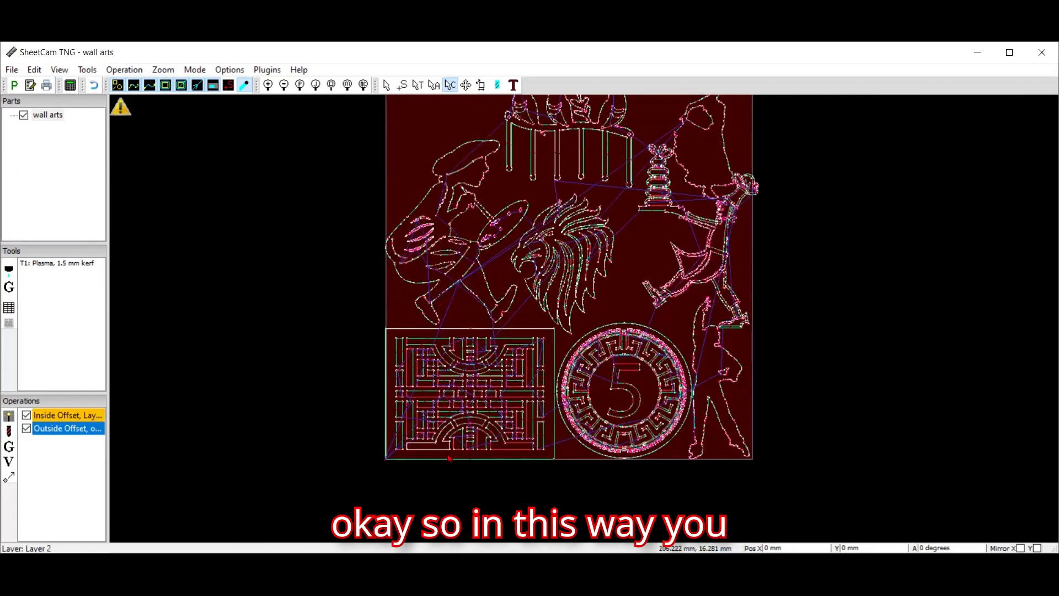
scroll(450, 458, "down", 1)
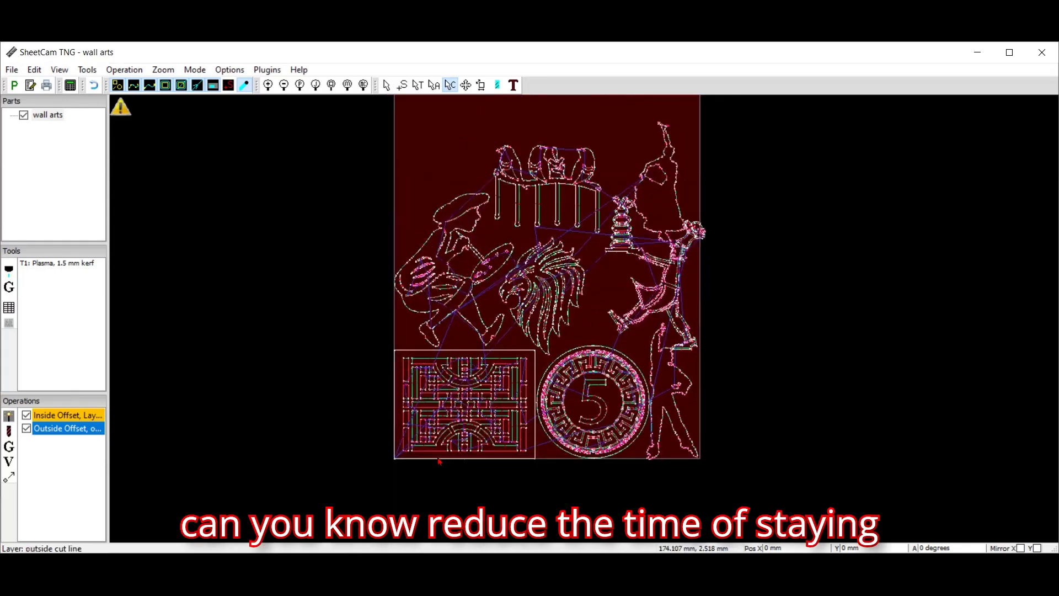